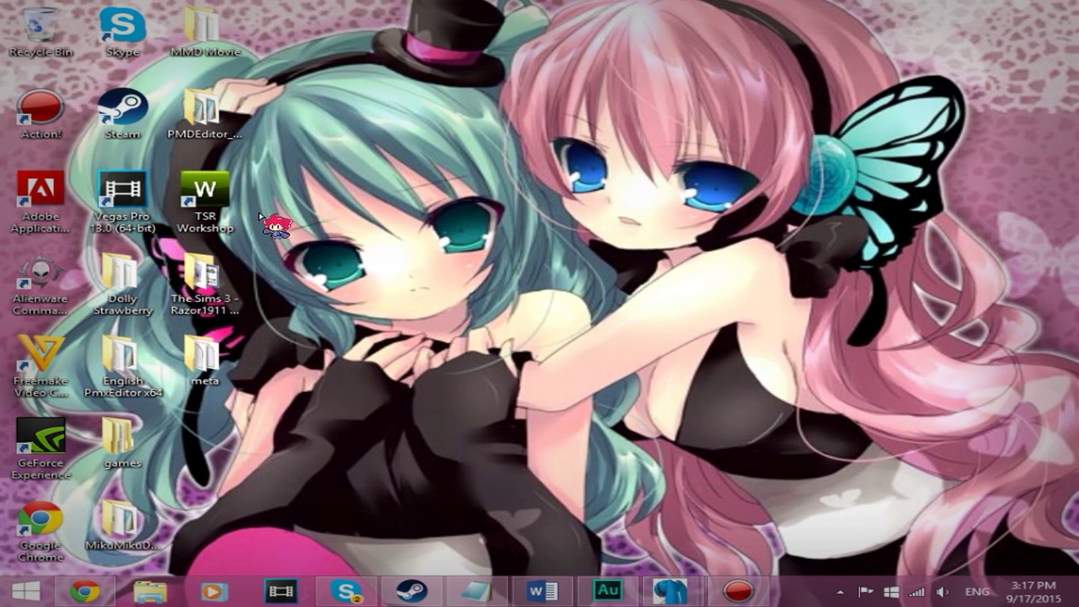
# - Download the Skysims-Hair-126 hairstyle from The Sims Resource as 1207638.zip
pyautogui.click(84, 590)
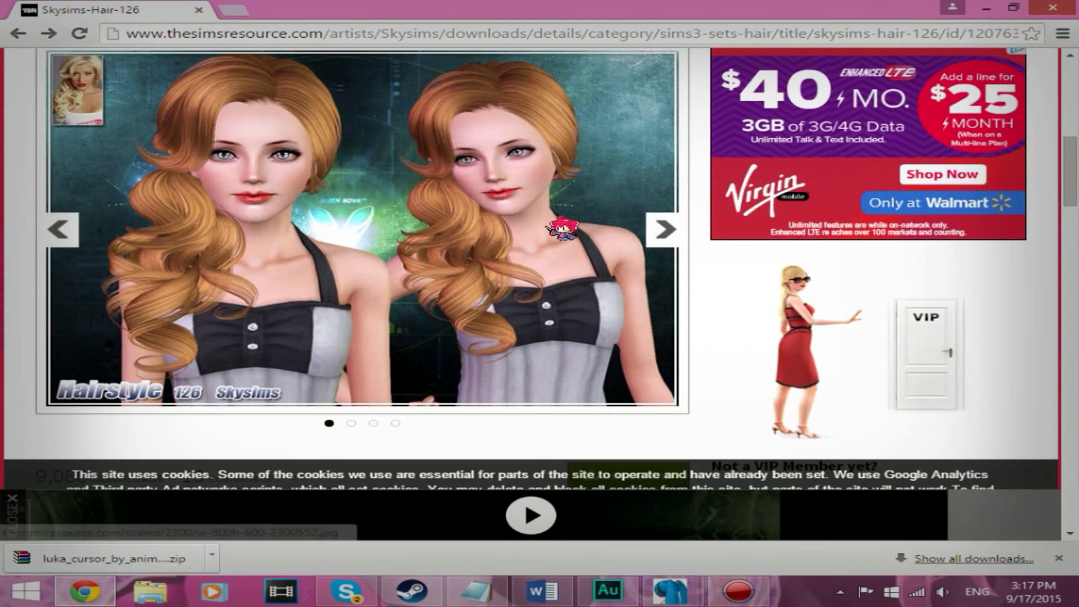
pyautogui.scroll(4, 539, 236)
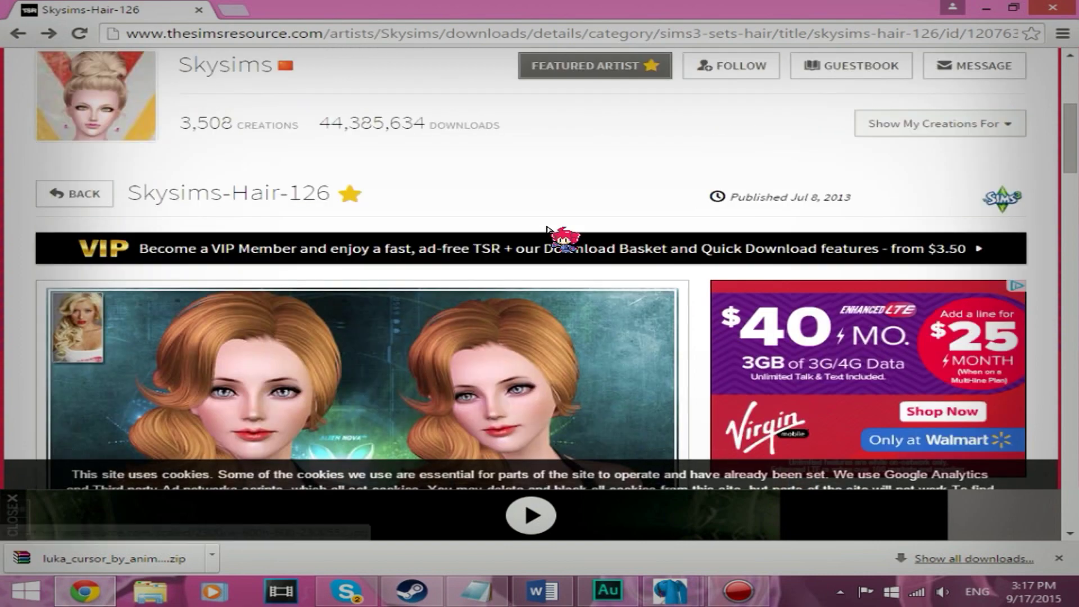
pyautogui.scroll(-5, 547, 226)
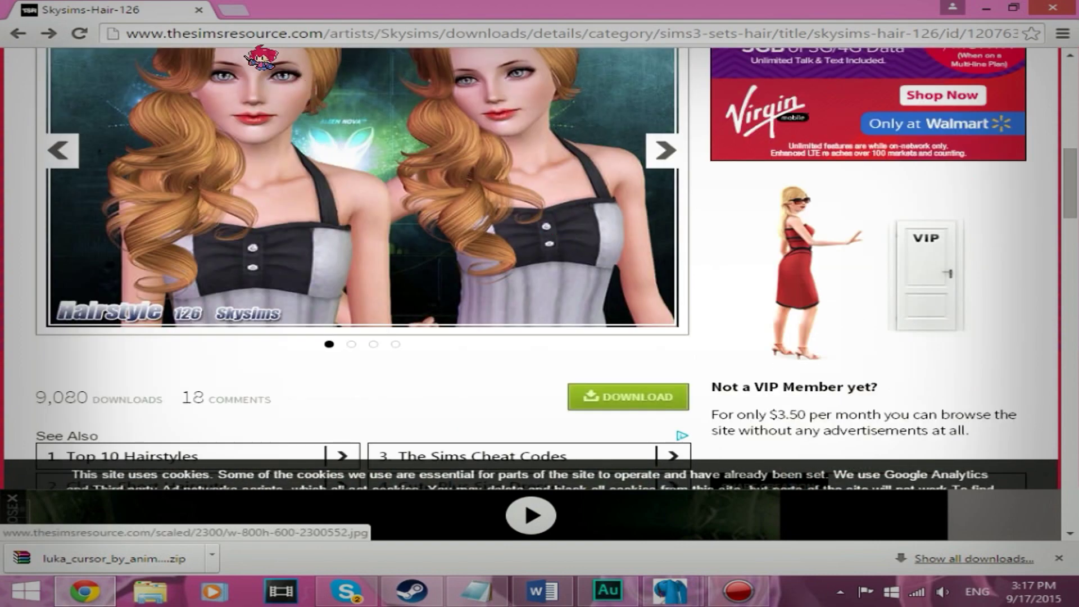
pyautogui.scroll(1, 446, 145)
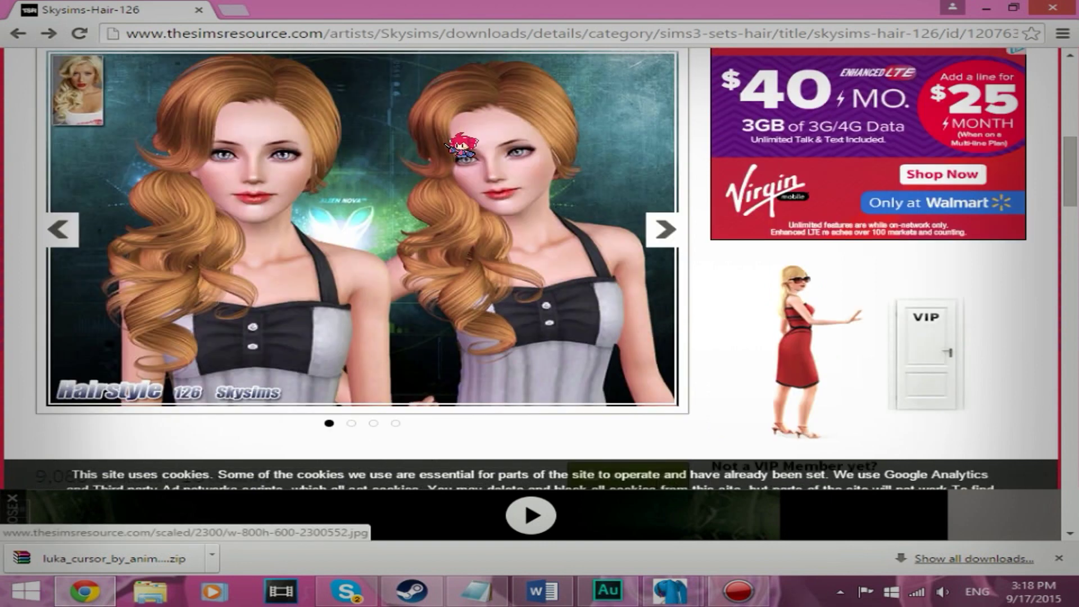
pyautogui.scroll(-1, 674, 365)
pyautogui.scroll(1, 642, 371)
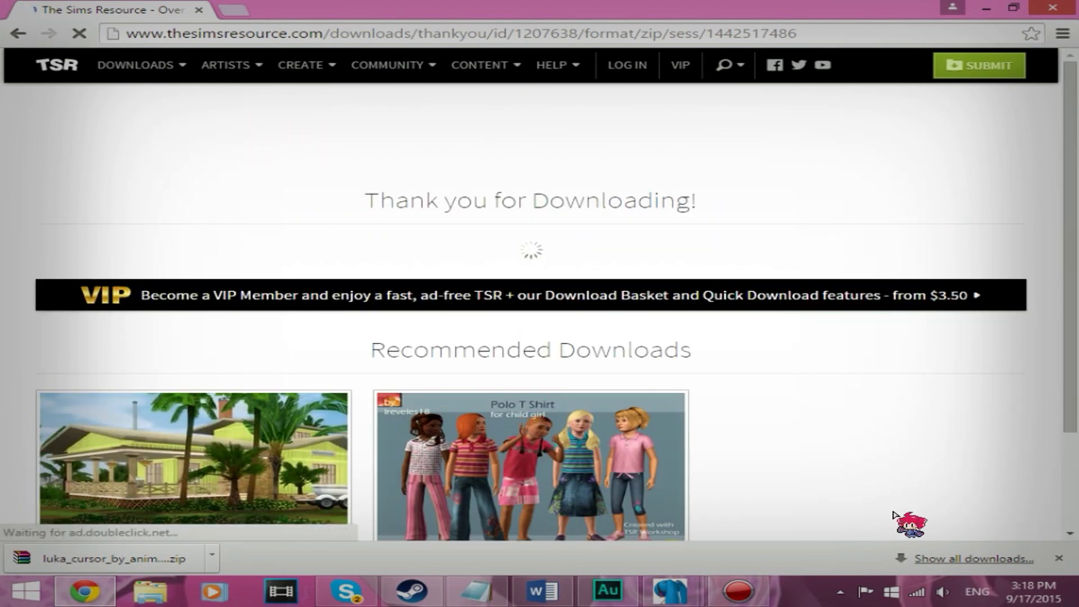
pyautogui.click(1058, 558)
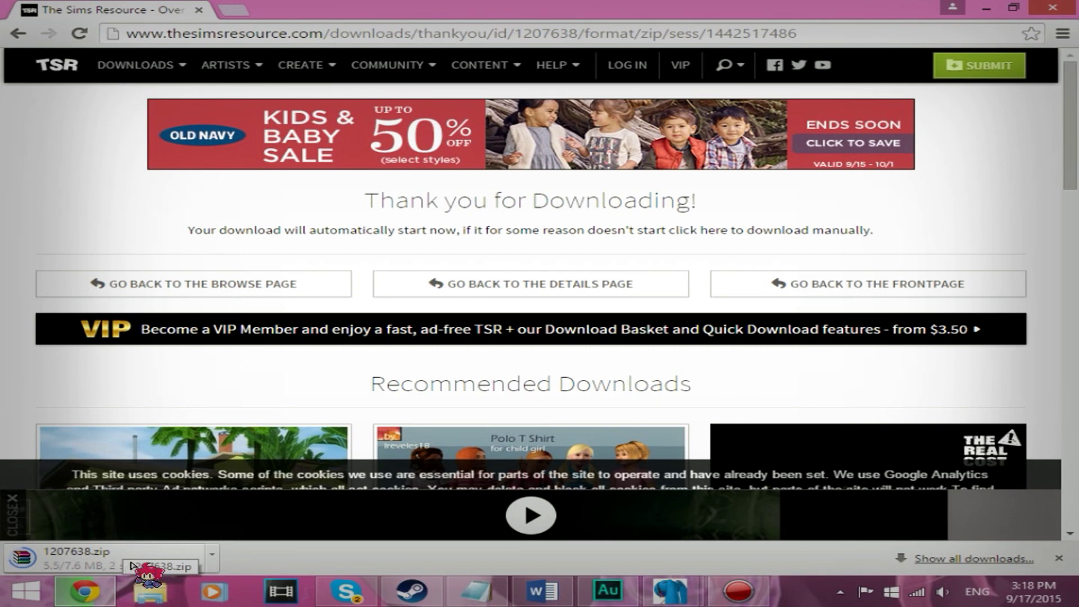
pyautogui.click(976, 8)
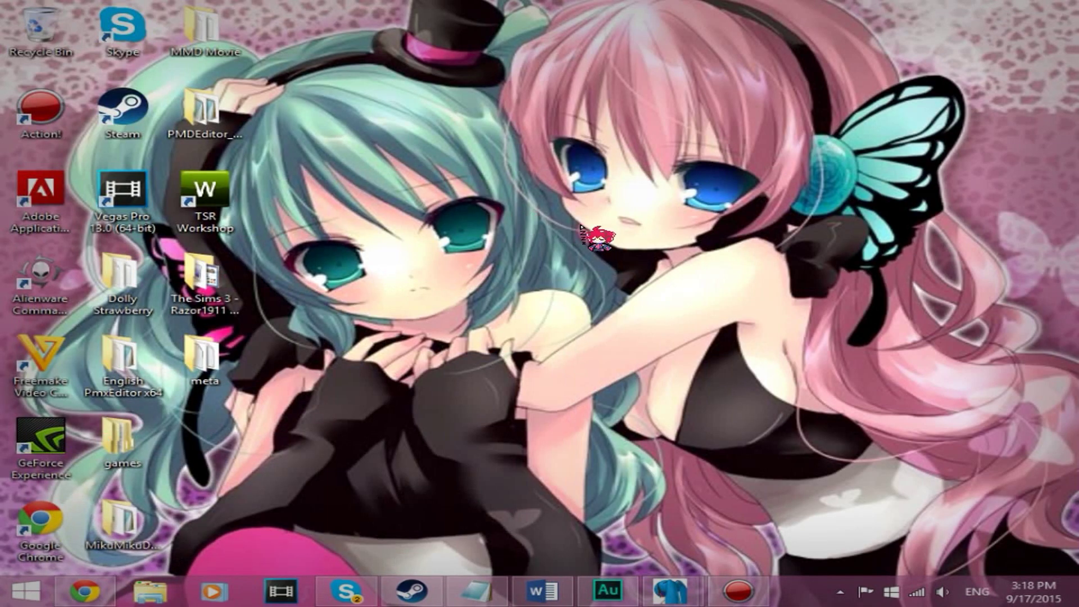
# - Create a new desktop folder named 'Tutorial HAIR'
pyautogui.rightClick(516, 213)
pyautogui.moveTo(753, 366)
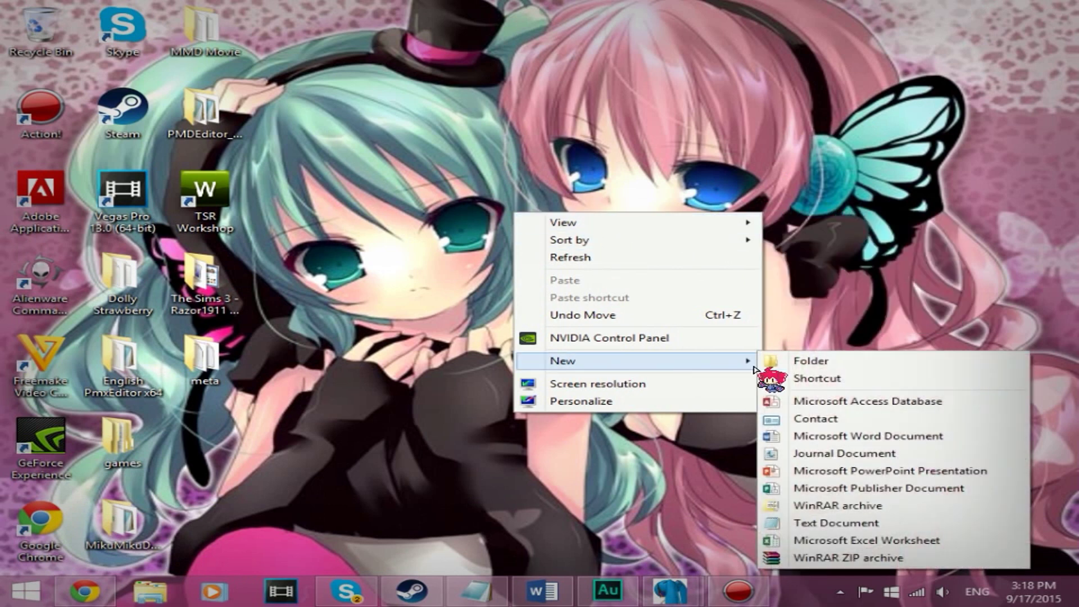
pyautogui.click(810, 362)
pyautogui.write('Tutoy')
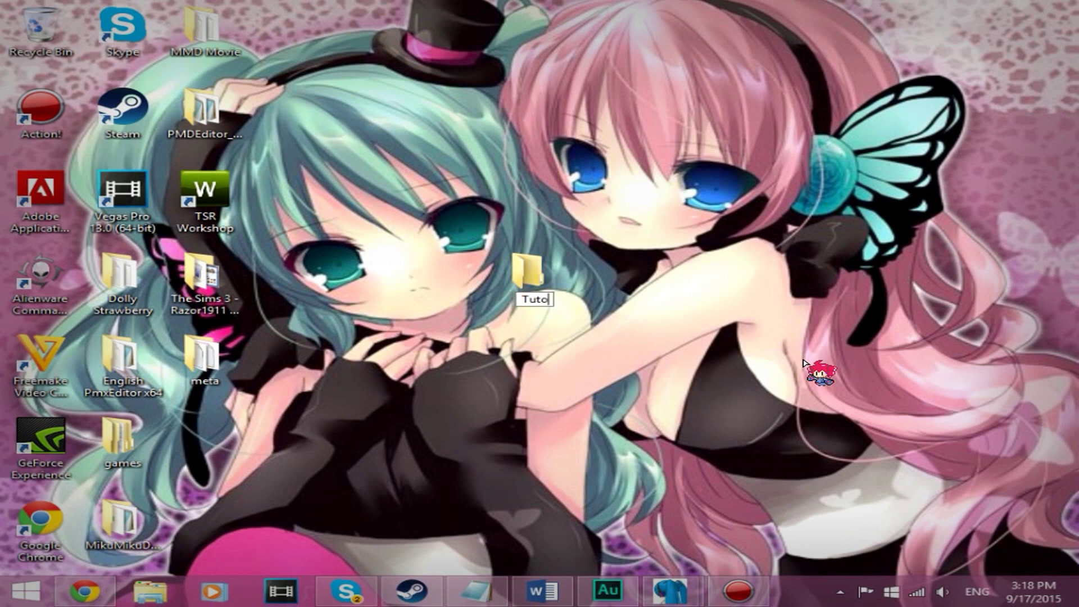
pyautogui.press('BackSpace')
pyautogui.write('rial HAIR')
pyautogui.press('Return')
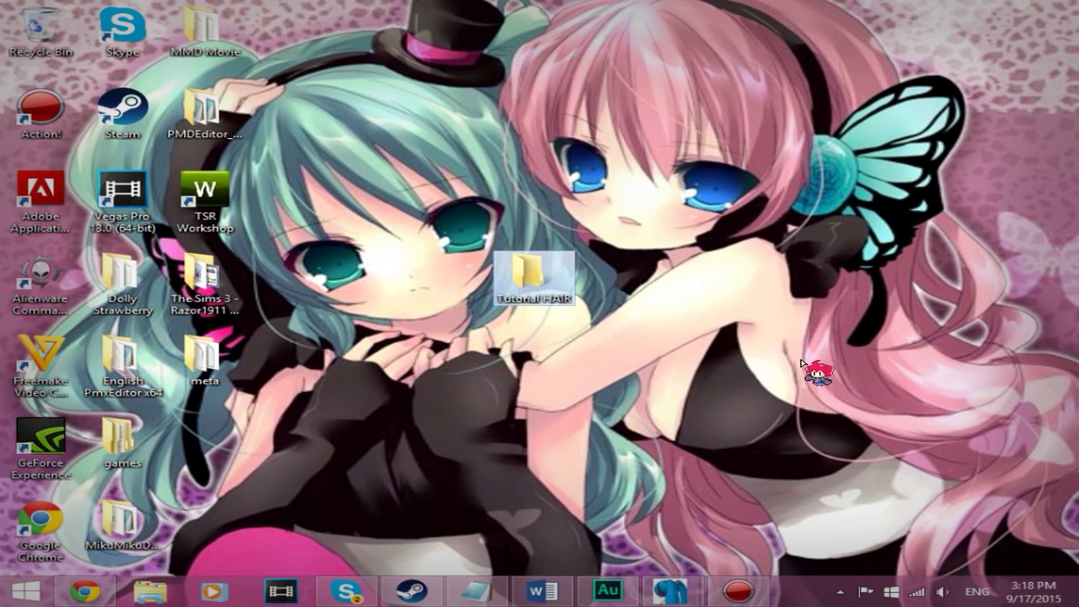
# - Move Tutorial HAIR beside MMD Movie in the top row and open the downloaded 1207638.zip
pyautogui.moveTo(534, 275); pyautogui.dragTo(315, 45)
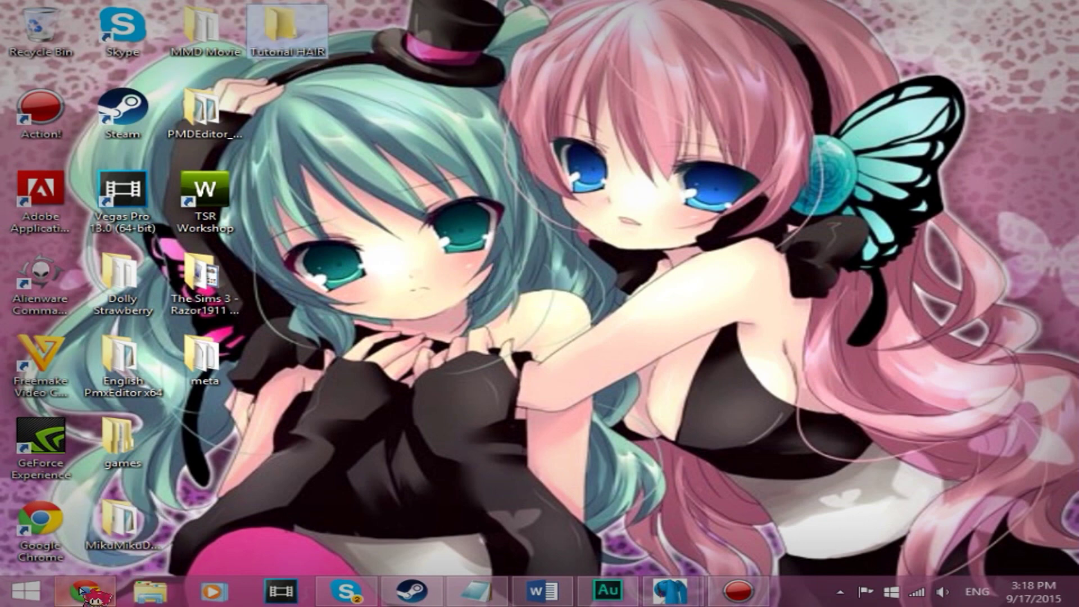
pyautogui.click(100, 592)
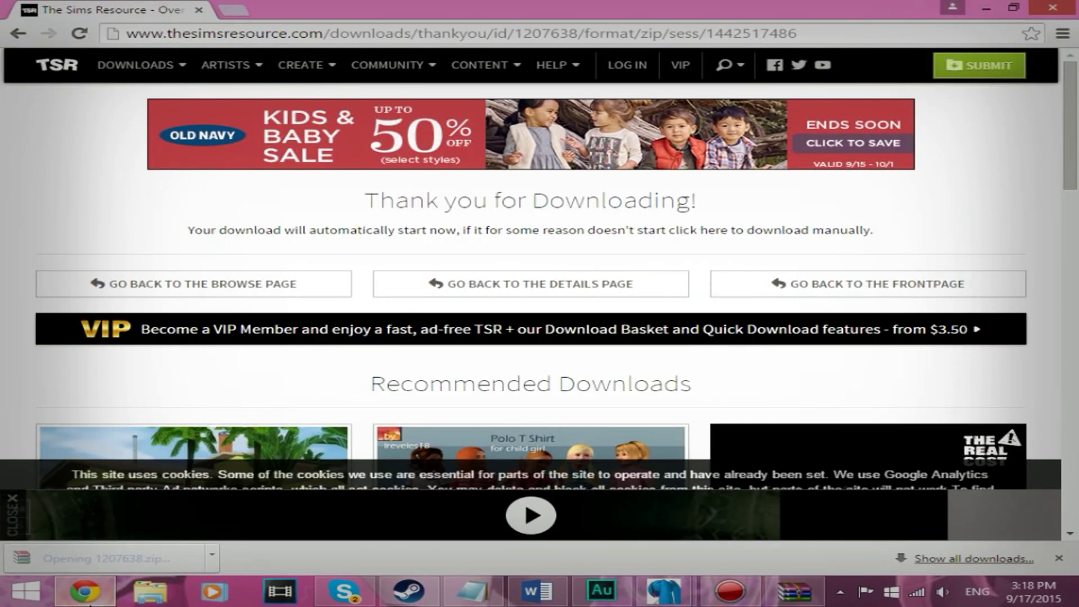
pyautogui.click(100, 591)
# - Extract all three hairstyle files from the archive into Tutorial HAIR
pyautogui.moveTo(398, 410); pyautogui.dragTo(301, 40)
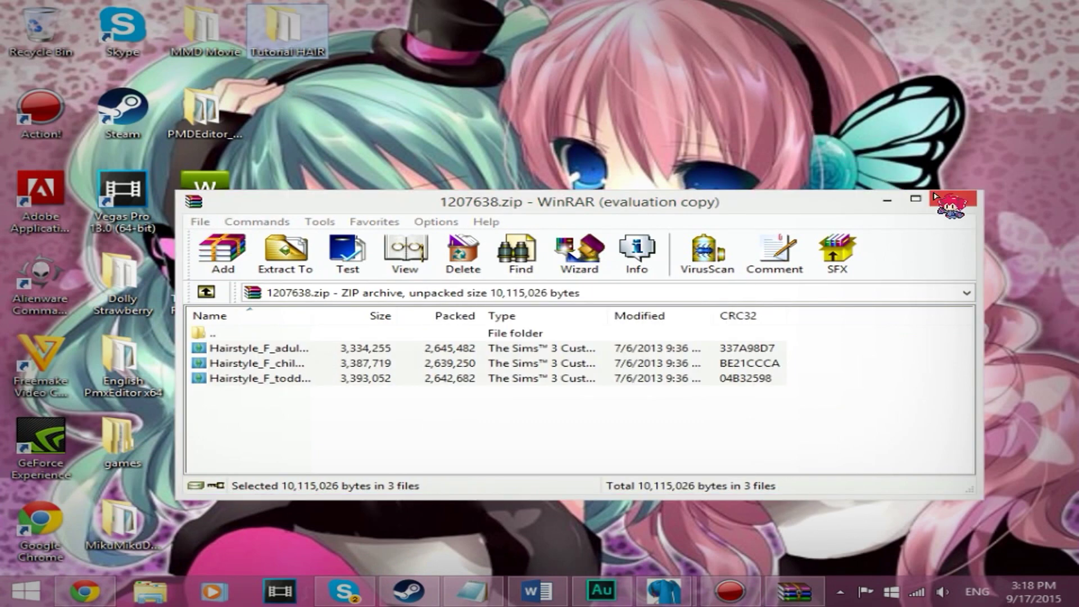
pyautogui.click(954, 198)
pyautogui.doubleClick(276, 28)
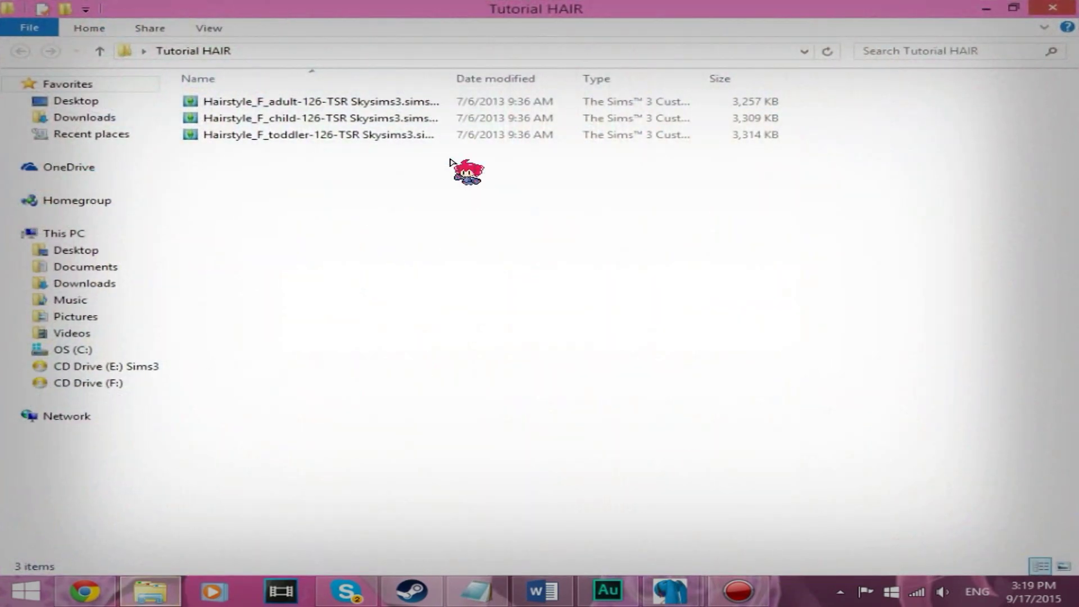
# - Delete the child and toddler hairstyle files, leaving only the adult Sims3Pack
pyautogui.moveTo(405, 159); pyautogui.dragTo(344, 118)
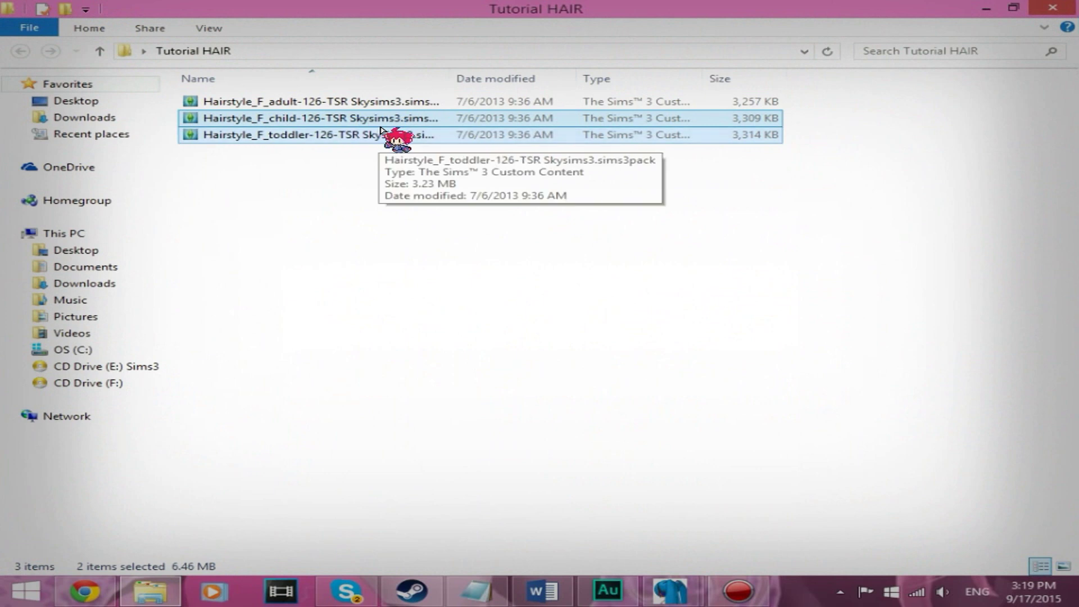
pyautogui.press('Delete')
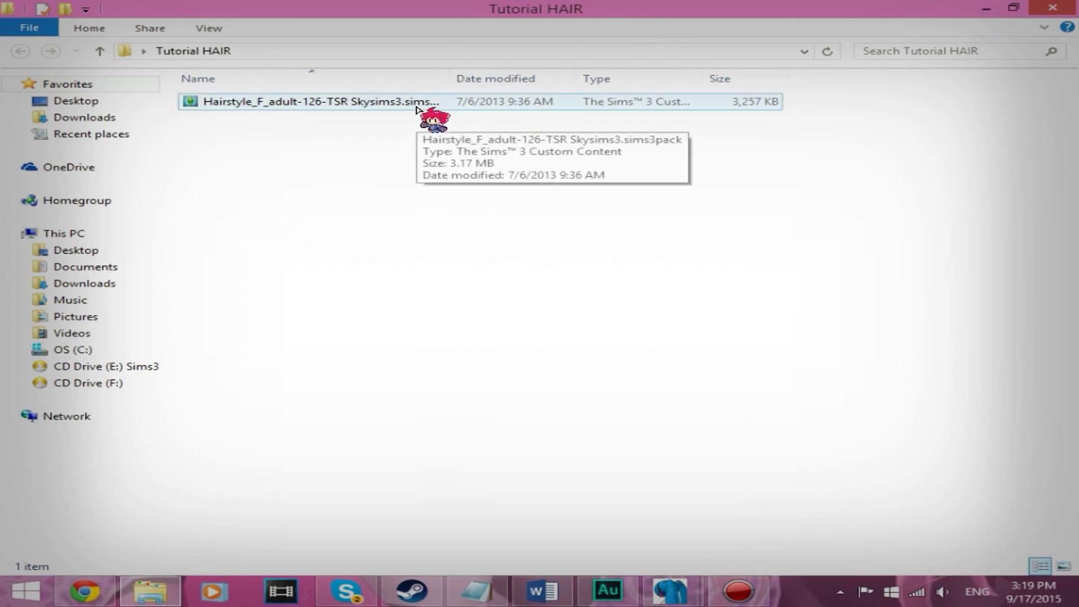
pyautogui.click(982, 6)
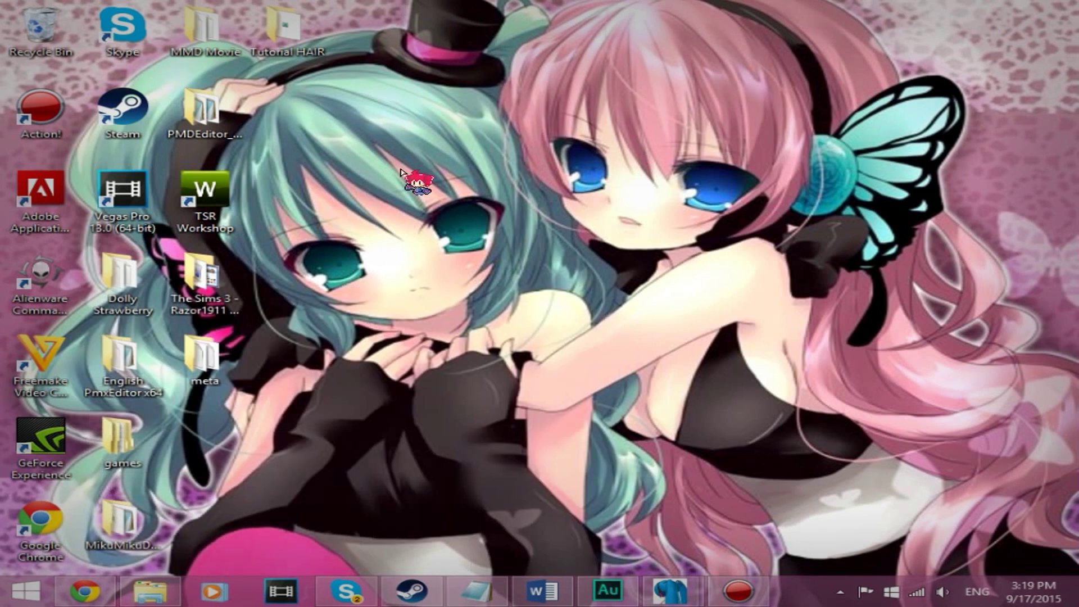
# - Launch TSR Workshop and start a new project from the New import template
pyautogui.doubleClick(219, 218)
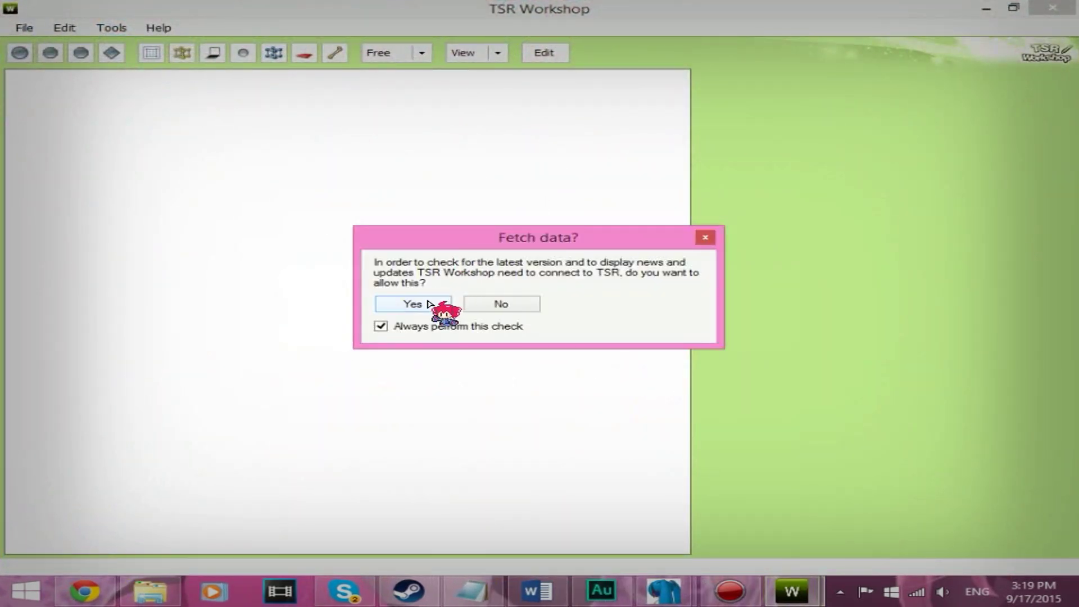
pyautogui.click(435, 306)
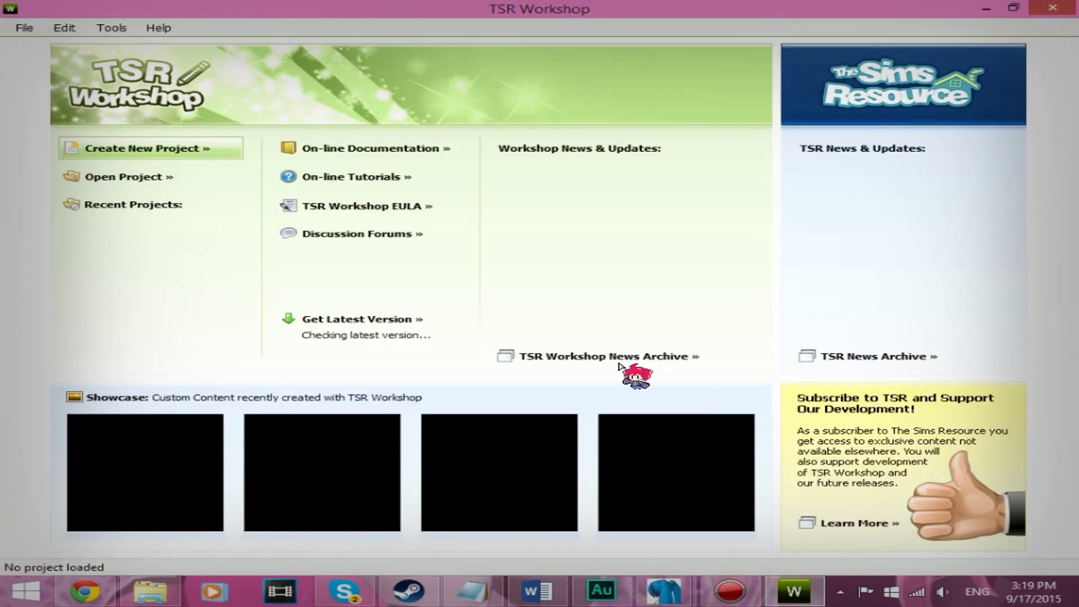
pyautogui.click(122, 146)
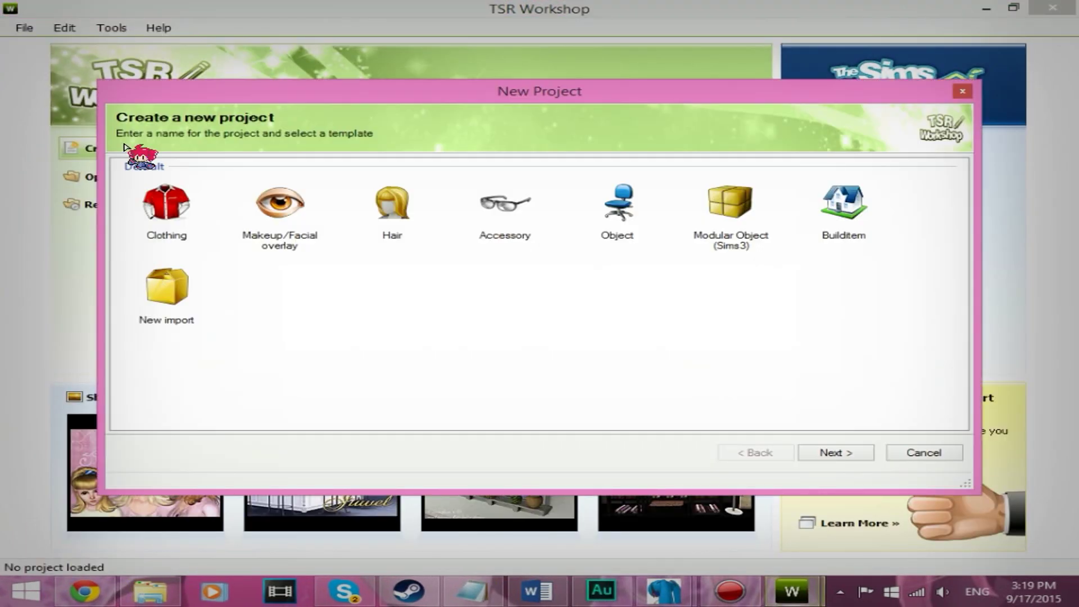
pyautogui.click(169, 290)
pyautogui.doubleClick(169, 290)
# - Import the adult hairstyle Sims3Pack from Tutorial HAIR, marking it as not a Sims 4 package
pyautogui.click(920, 186)
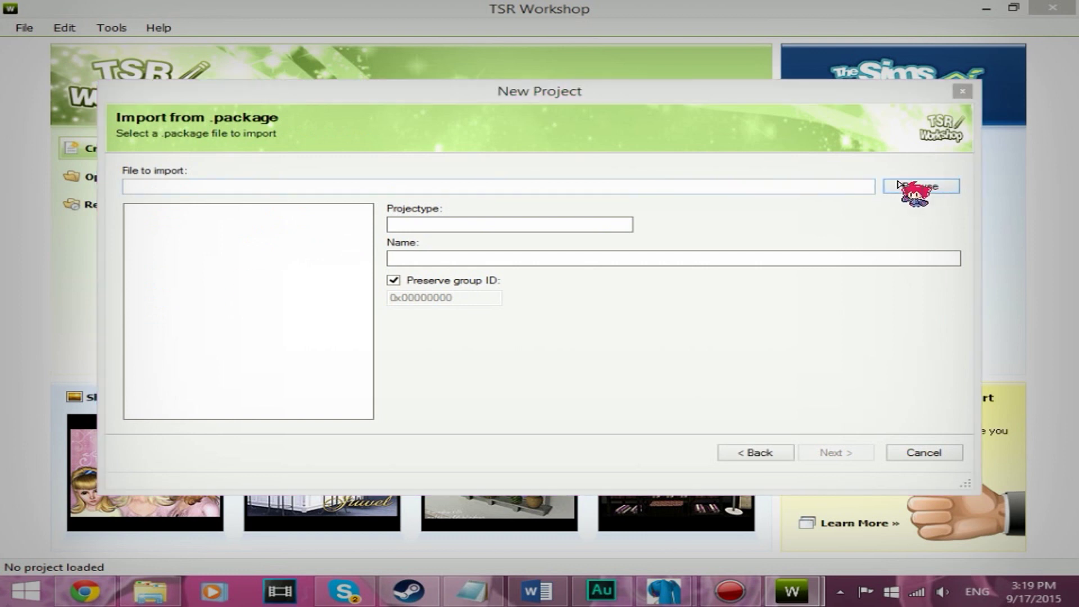
pyautogui.click(257, 142)
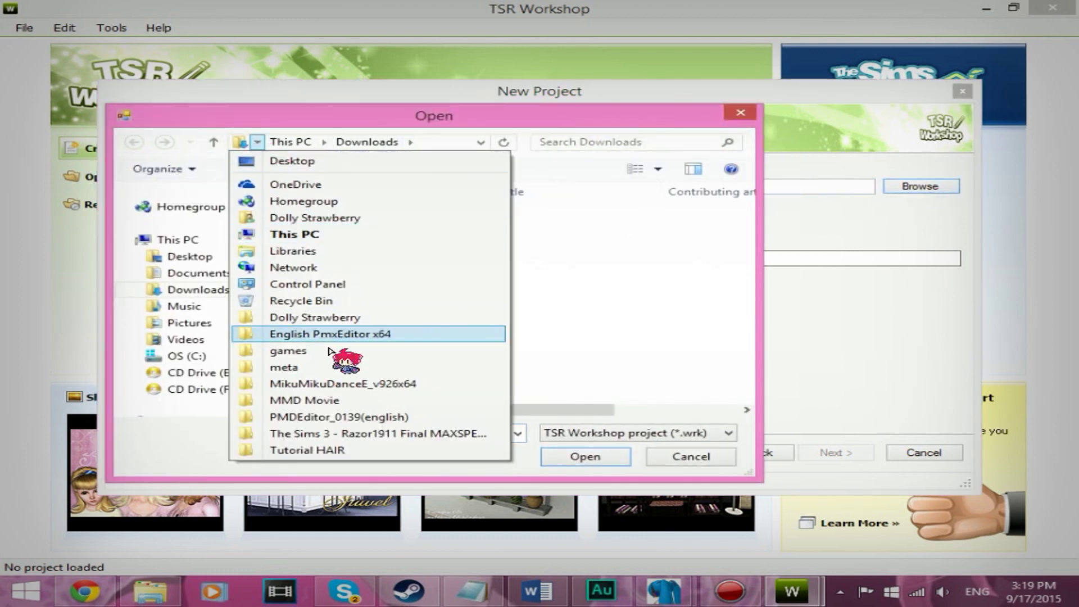
pyautogui.click(386, 449)
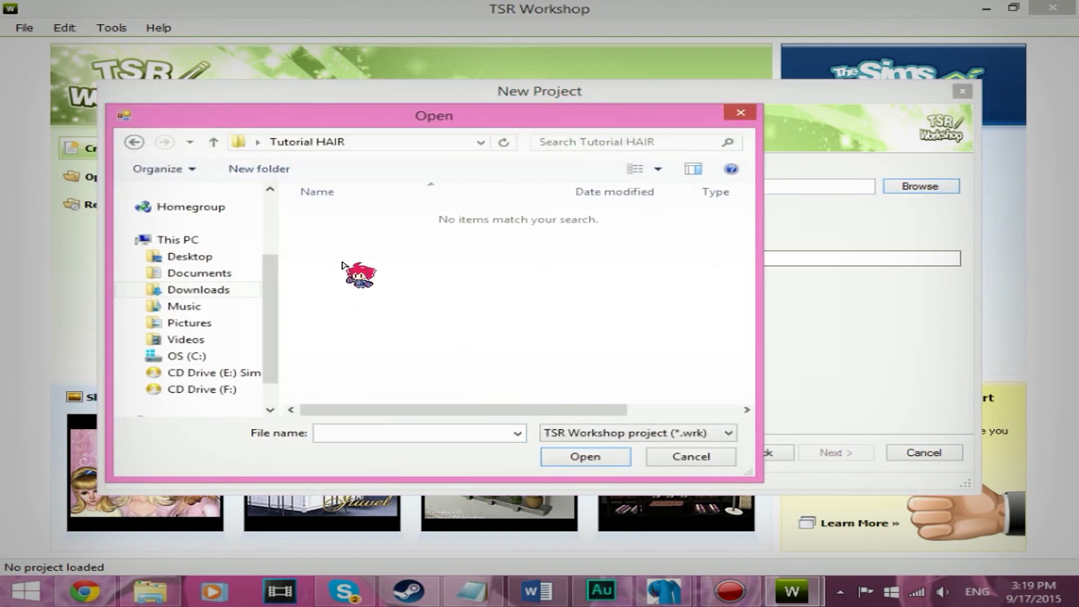
pyautogui.click(582, 431)
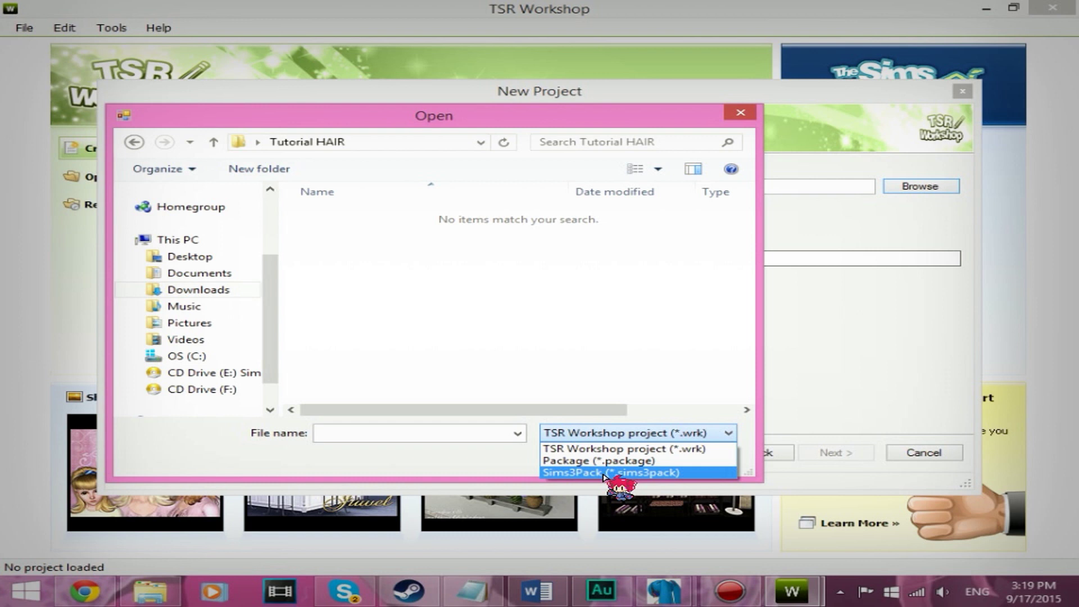
pyautogui.click(604, 473)
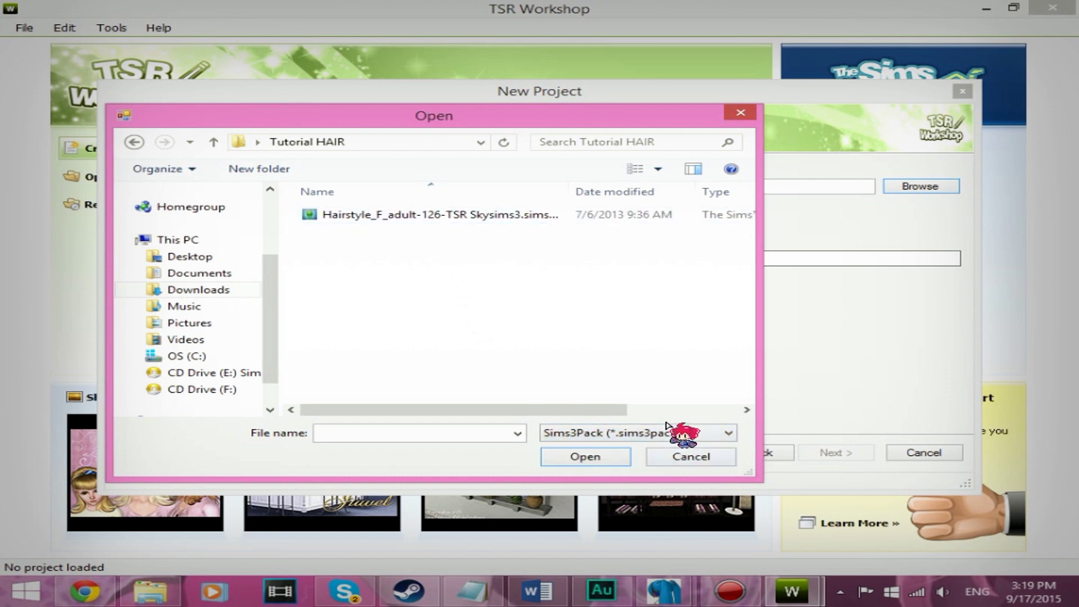
pyautogui.click(362, 217)
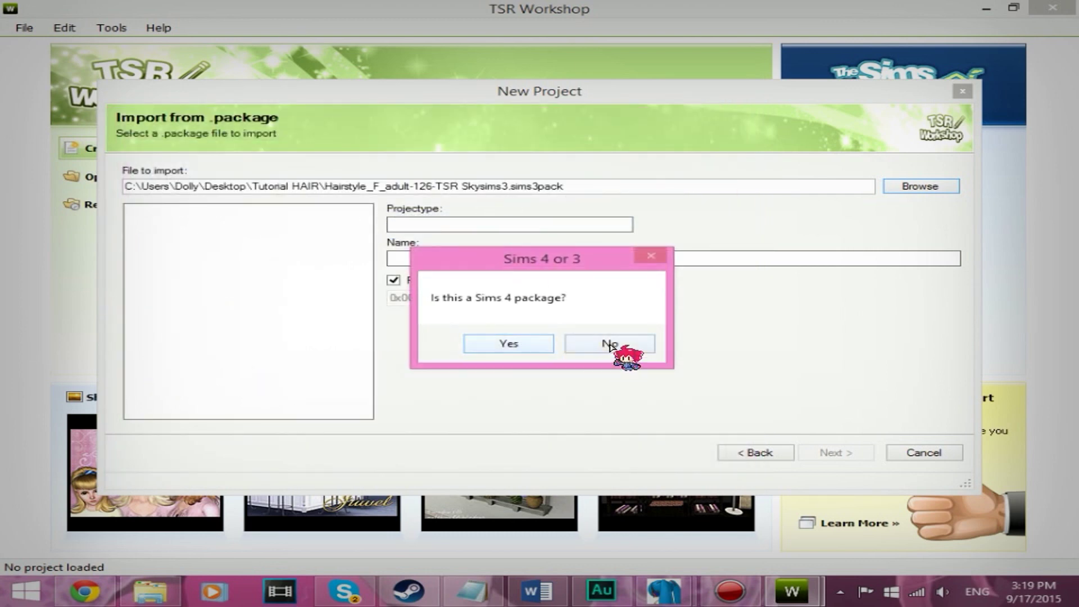
pyautogui.click(617, 344)
# - Name the project 'Convert' and finish the wizard to load it
pyautogui.click(838, 453)
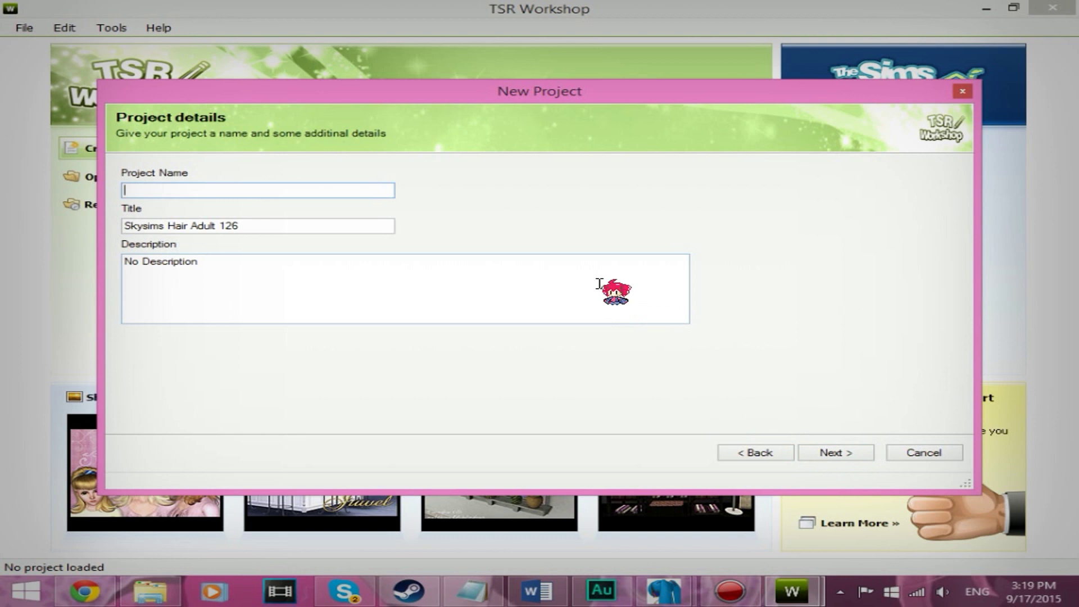
pyautogui.write('Con')
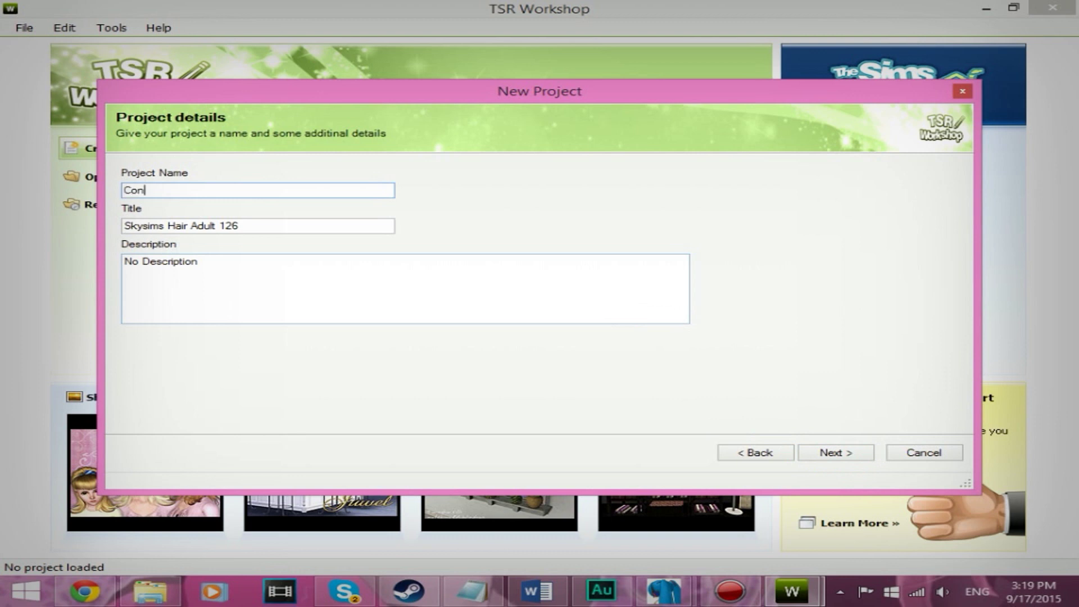
pyautogui.write('vert')
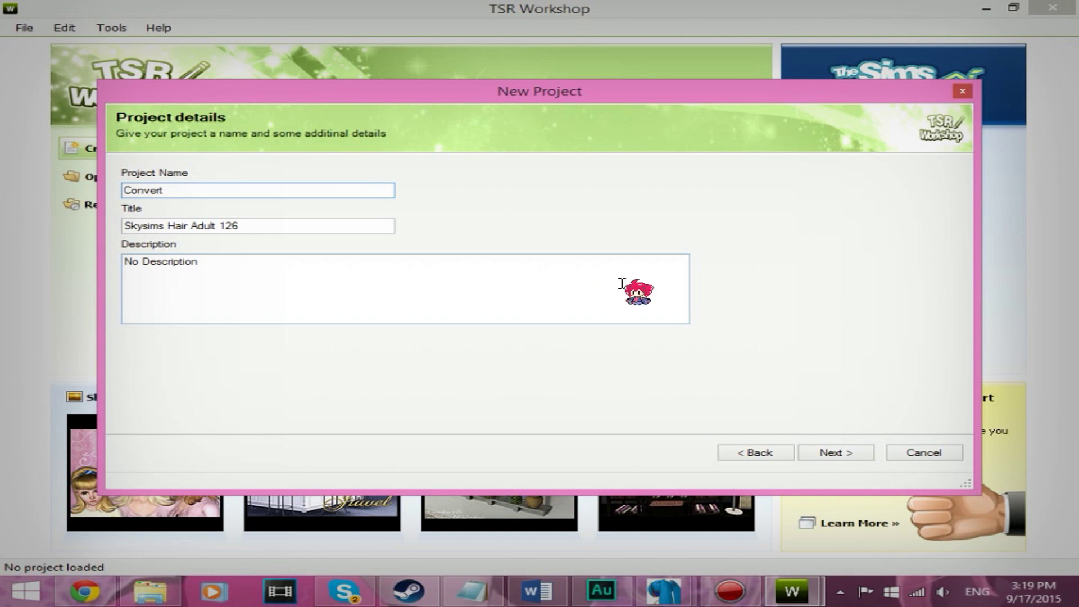
pyautogui.click(842, 454)
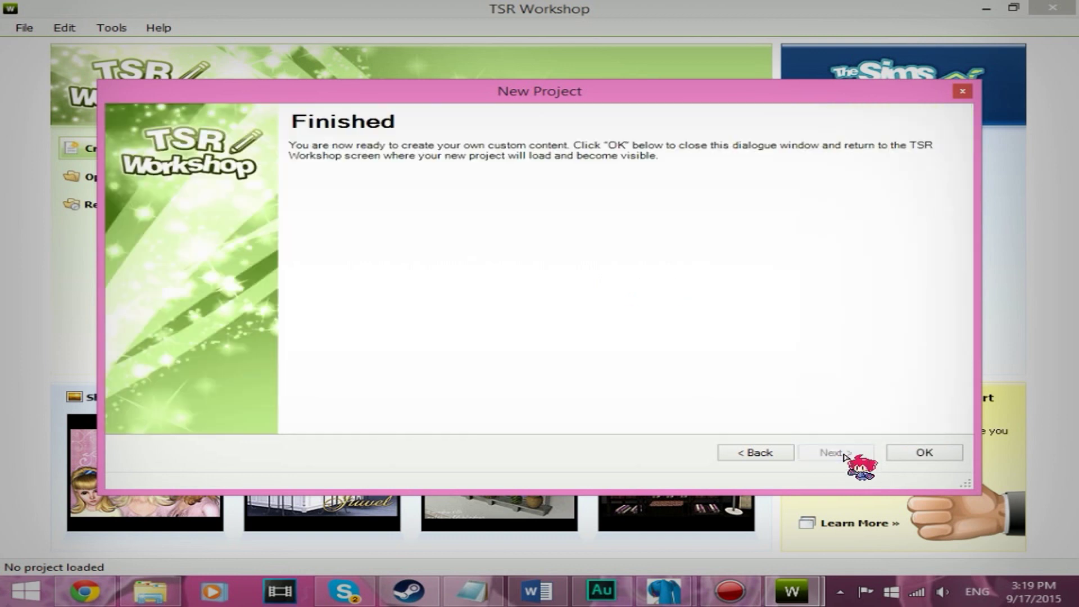
pyautogui.click(933, 452)
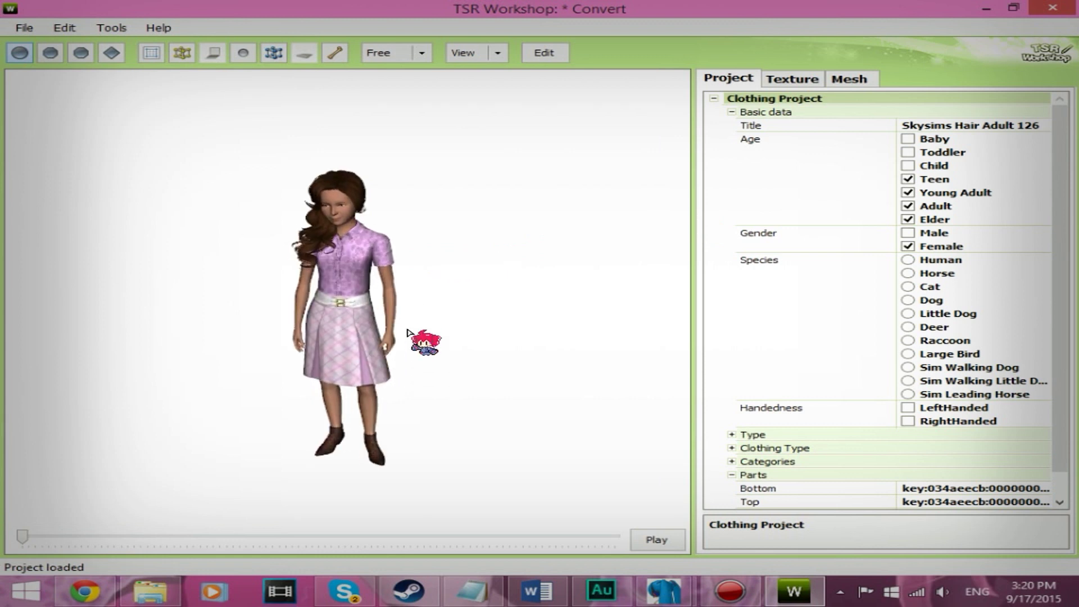
pyautogui.scroll(2, 444, 259)
pyautogui.scroll(4, 452, 194)
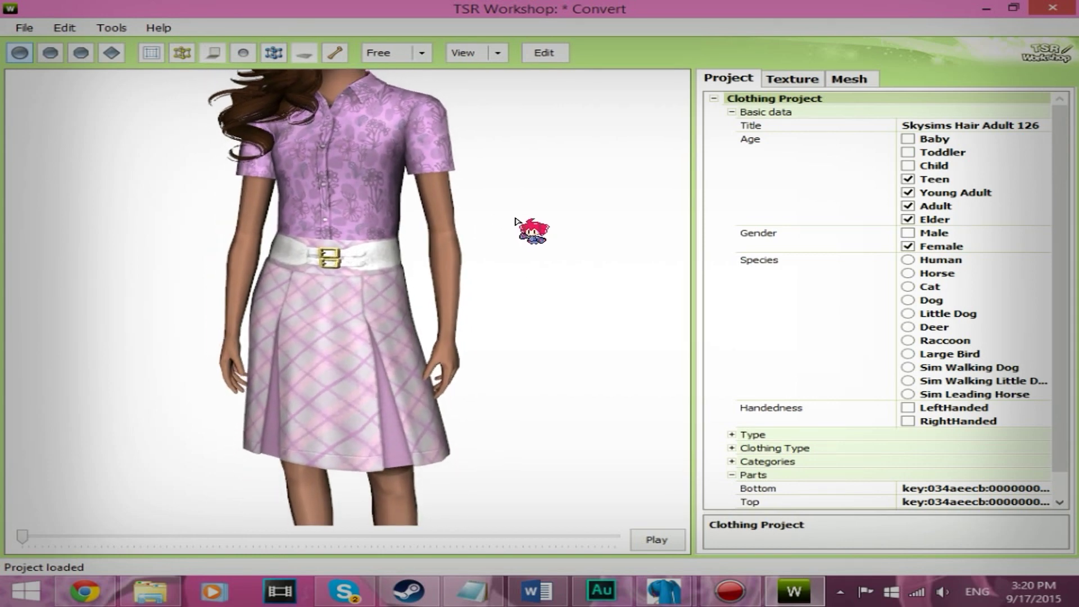
pyautogui.moveTo(514, 220); pyautogui.dragTo(513, 318, button='middle')
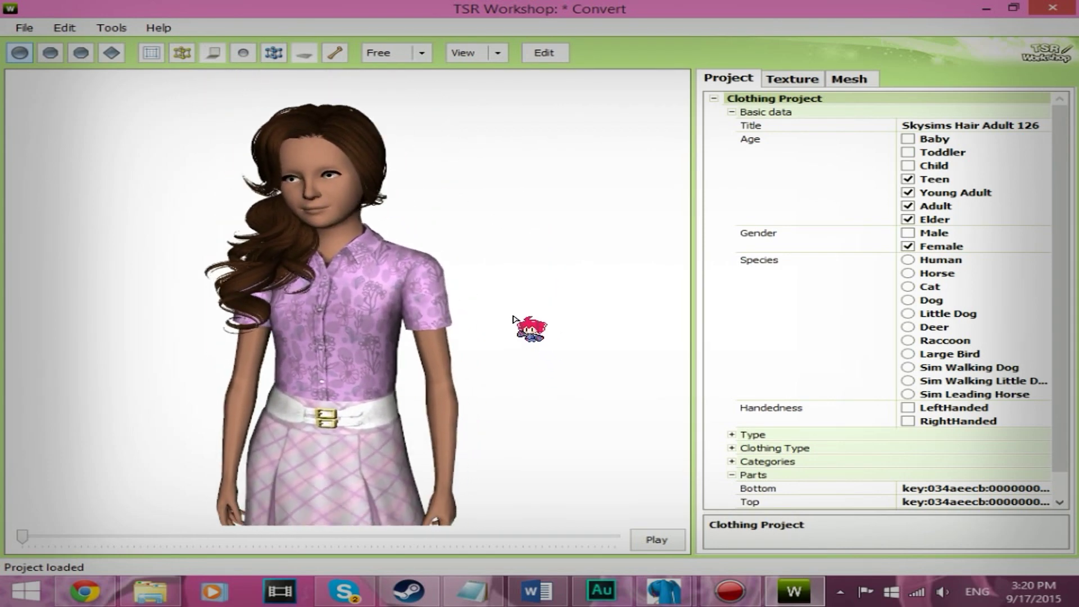
pyautogui.moveTo(433, 326); pyautogui.dragTo(504, 290, button='right')
pyautogui.moveTo(504, 290); pyautogui.dragTo(618, 235)
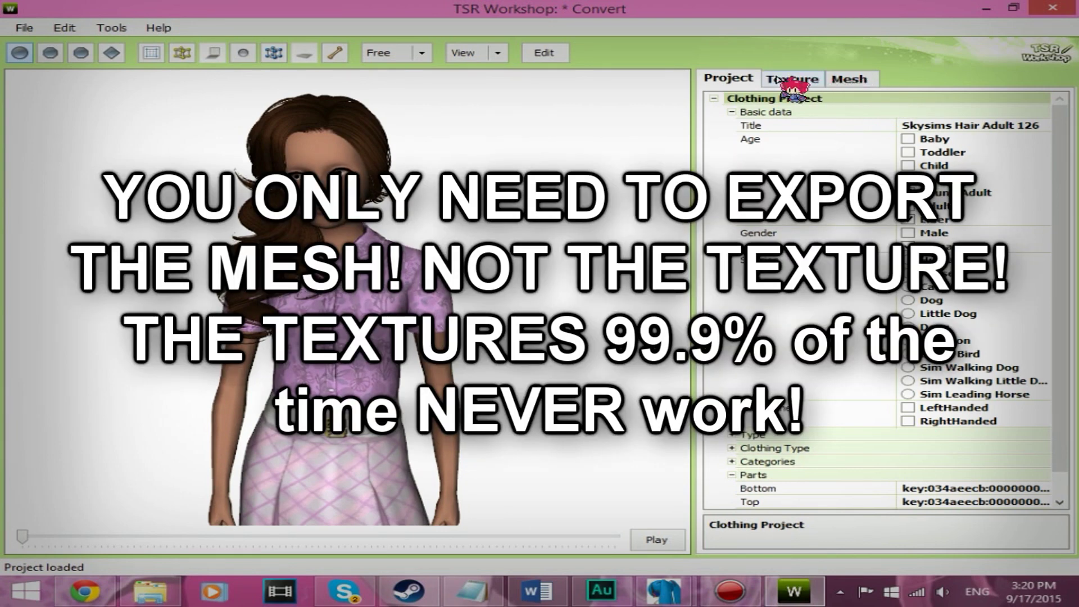
pyautogui.click(778, 80)
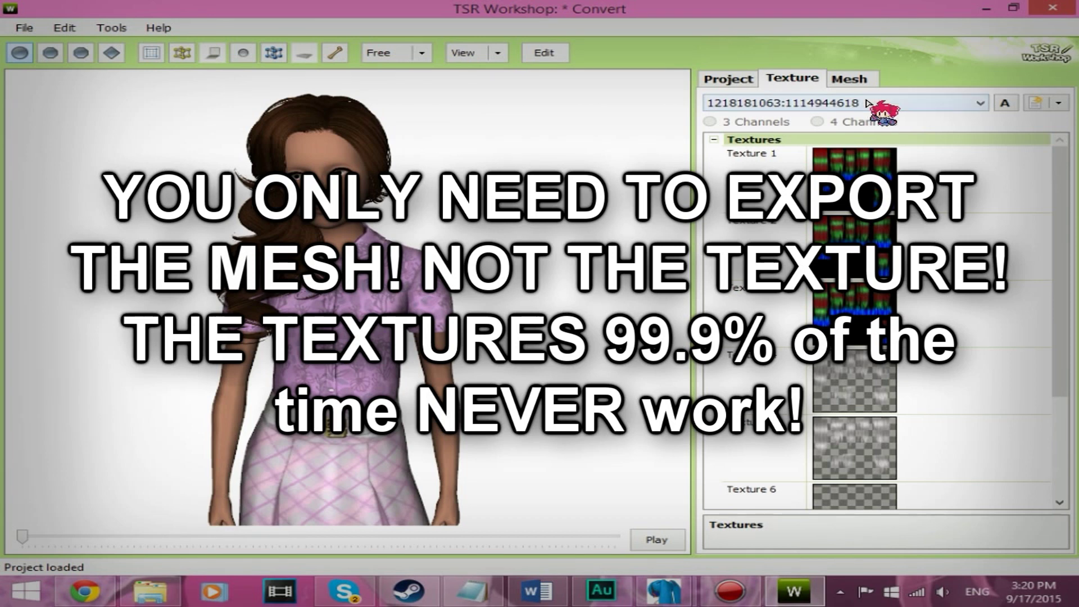
pyautogui.click(867, 103)
pyautogui.click(864, 119)
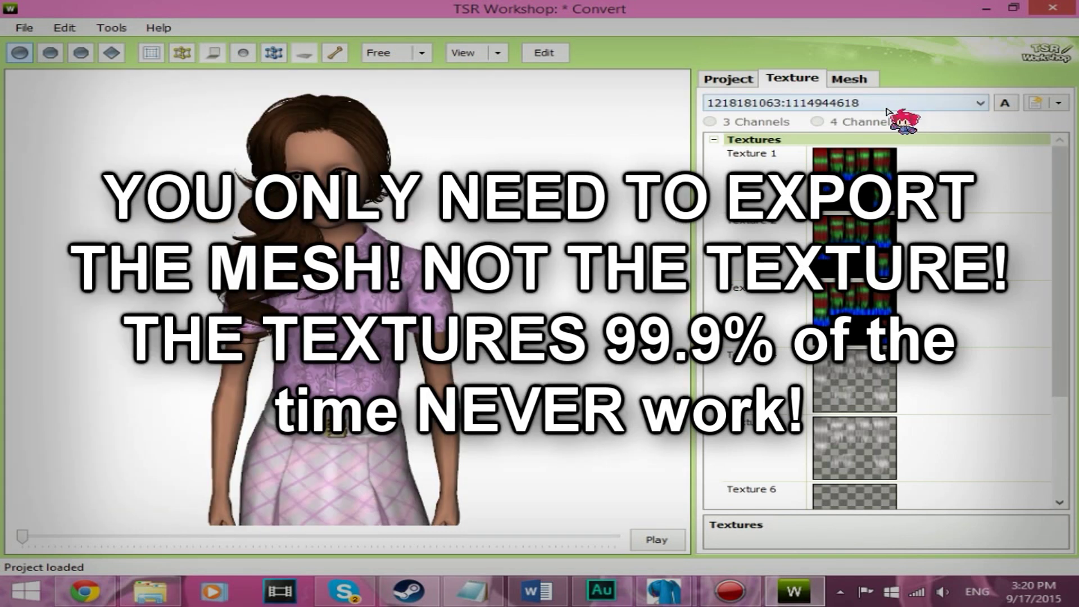
pyautogui.click(714, 139)
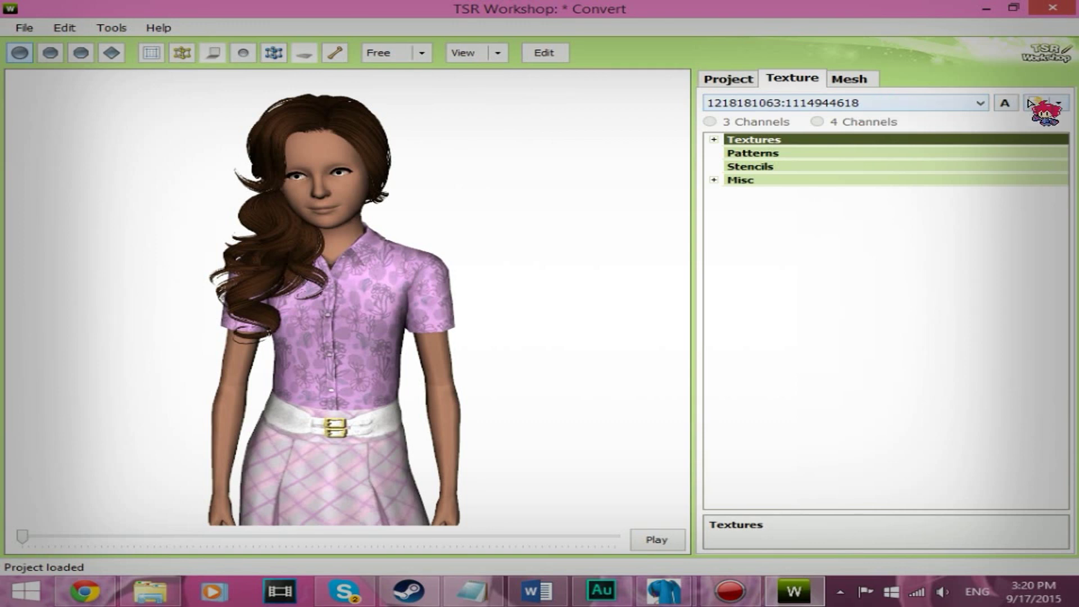
pyautogui.click(1058, 104)
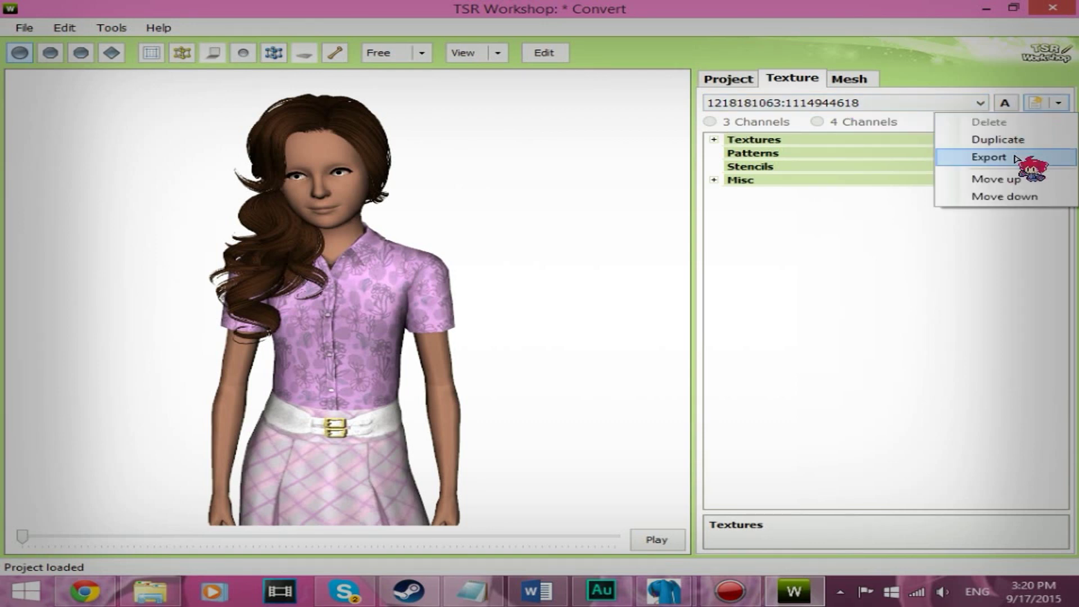
pyautogui.click(989, 158)
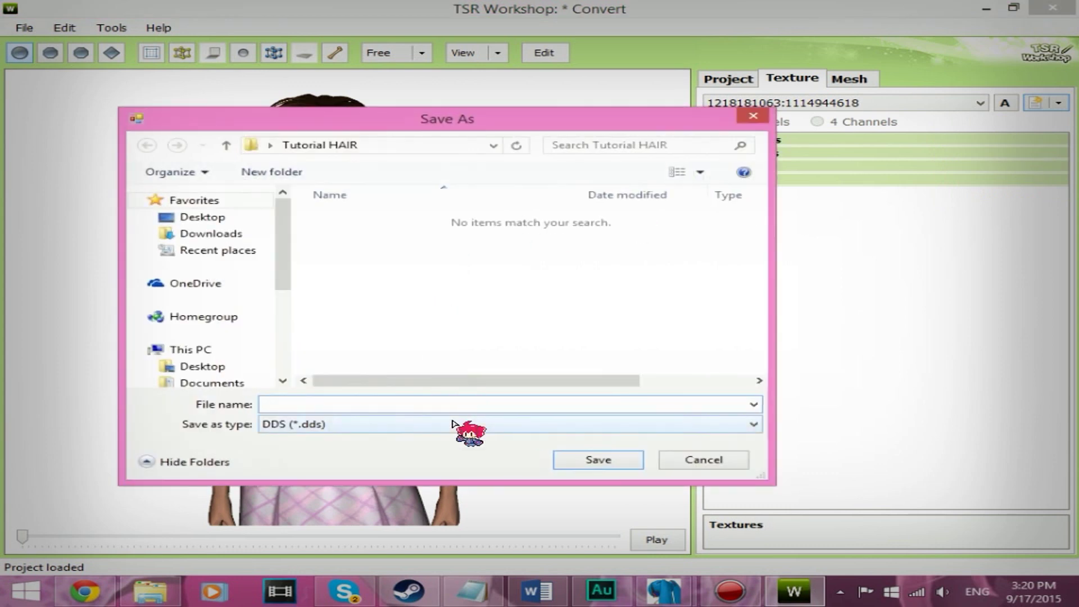
# - Save the textures as a PNG file named 'tex' in Tutorial HAIR
pyautogui.click(453, 424)
pyautogui.click(451, 449)
pyautogui.click(424, 404)
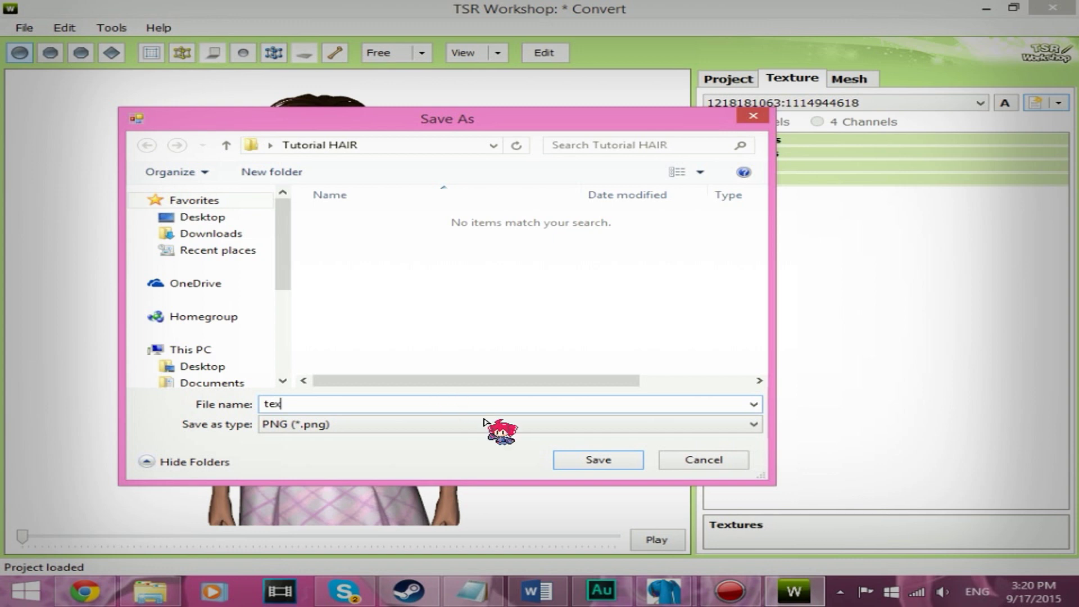
pyautogui.click(571, 461)
pyautogui.click(579, 354)
# - Check that tex.png in Tutorial HAIR shows the brown hair strands
pyautogui.click(150, 591)
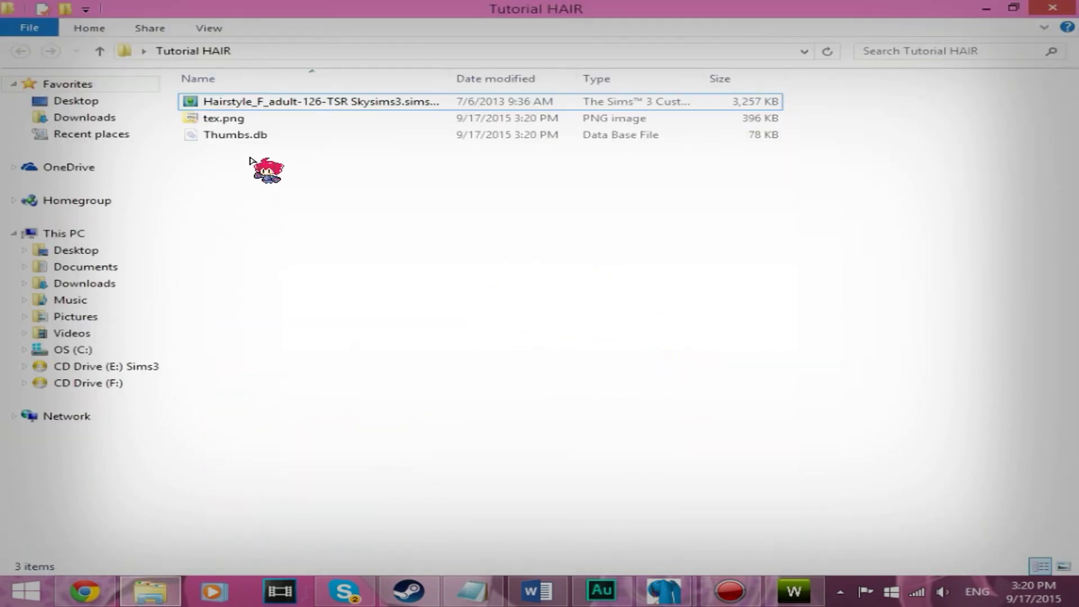
pyautogui.doubleClick(225, 118)
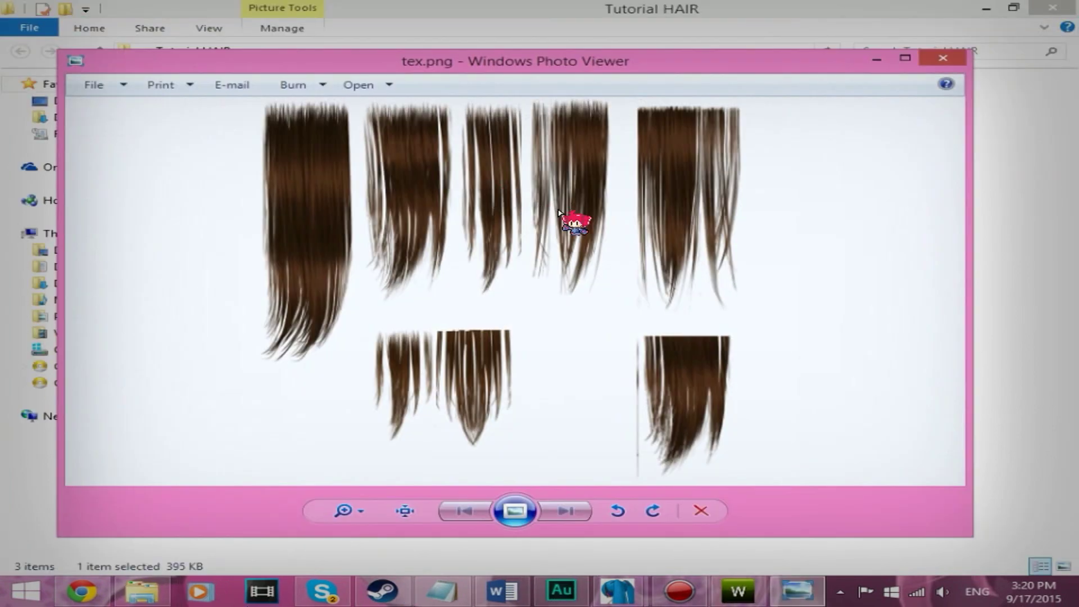
pyautogui.click(942, 58)
pyautogui.hotkey('alt', 'Tab')
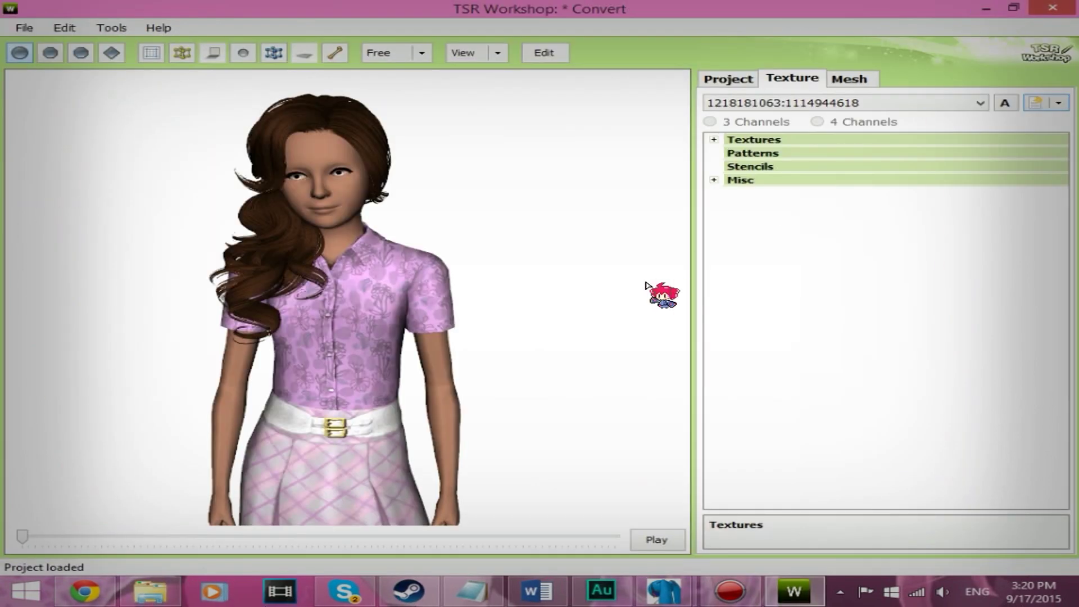
# - Export the hair mesh as a Wavefront OBJ file named 'hair' into Tutorial HAIR
pyautogui.click(849, 80)
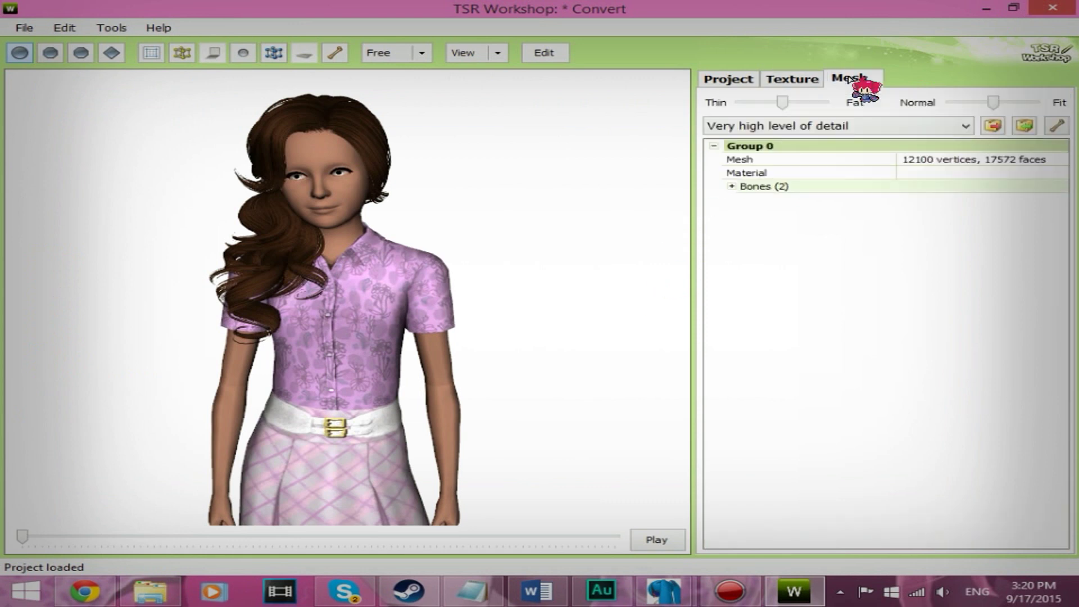
pyautogui.click(991, 127)
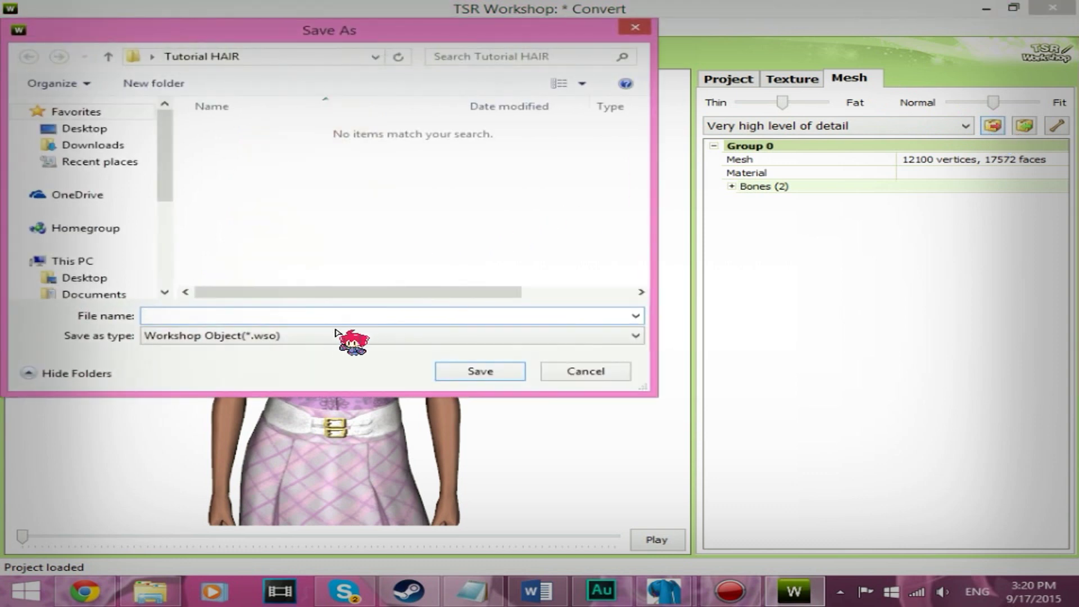
pyautogui.click(346, 336)
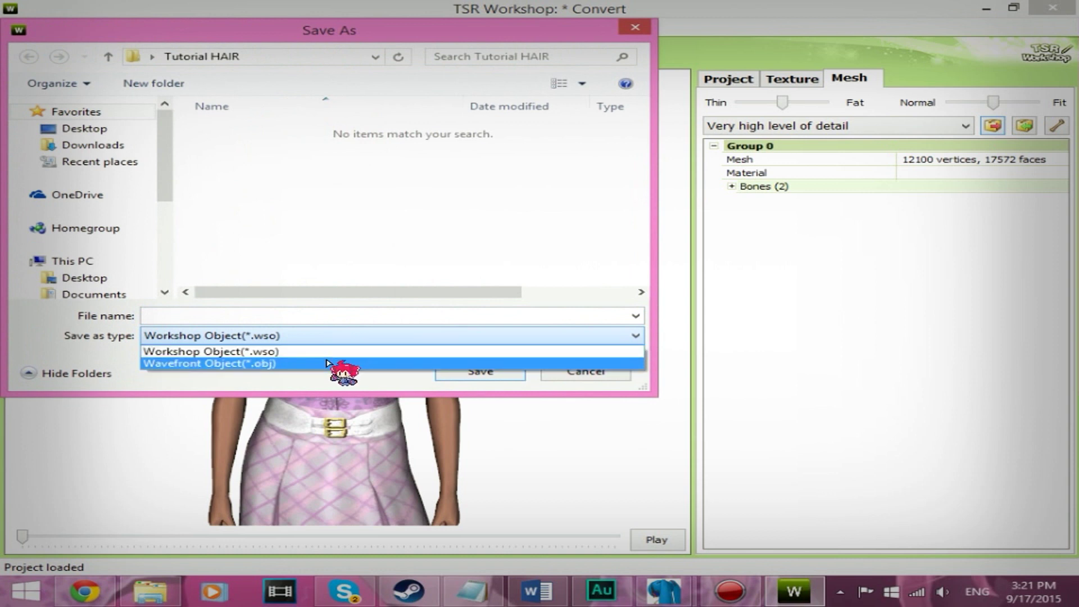
pyautogui.click(326, 363)
pyautogui.click(329, 316)
pyautogui.write('hair')
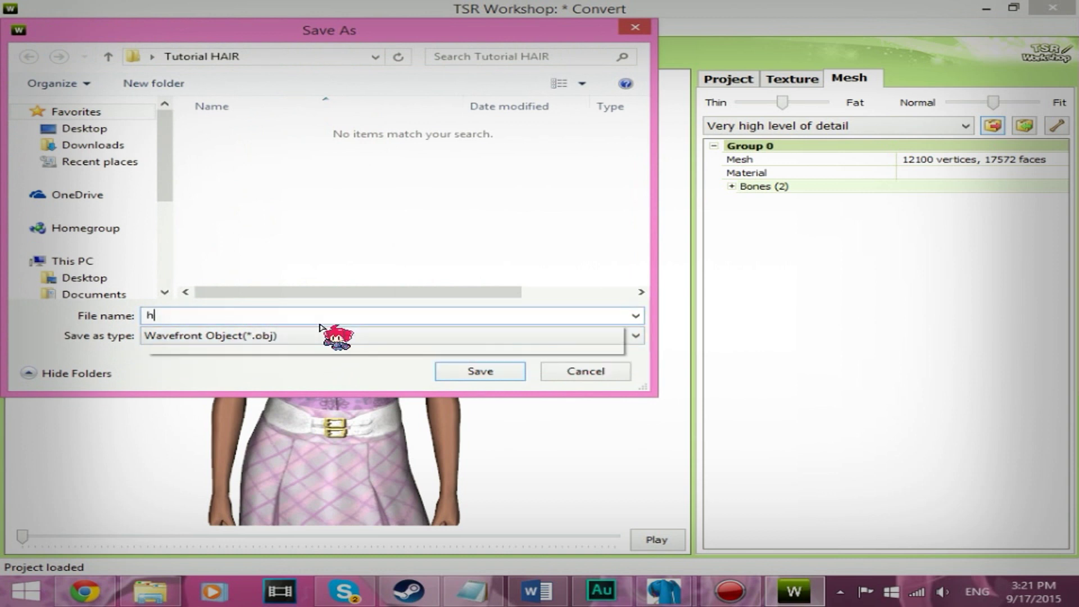
pyautogui.click(475, 373)
pyautogui.click(559, 351)
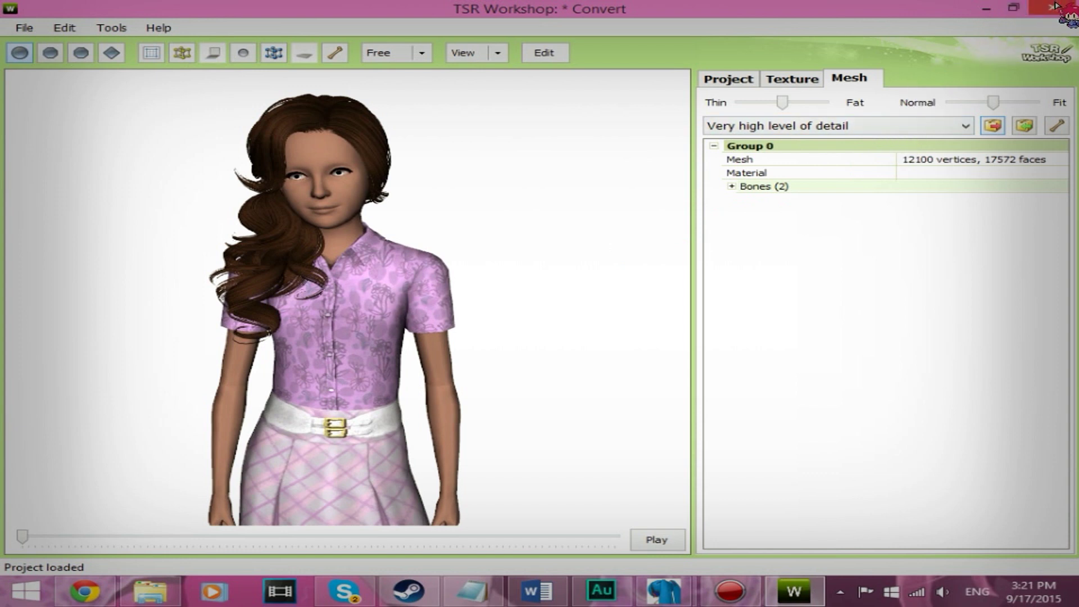
# - Close the Convert project without saving changes
pyautogui.click(780, 80)
pyautogui.click(1050, 9)
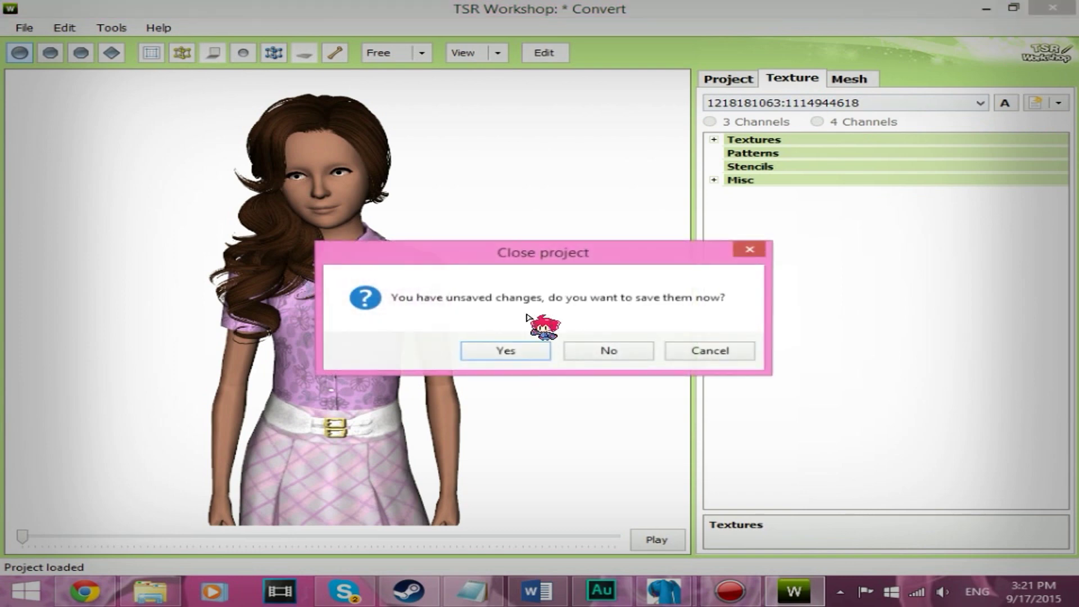
pyautogui.click(607, 349)
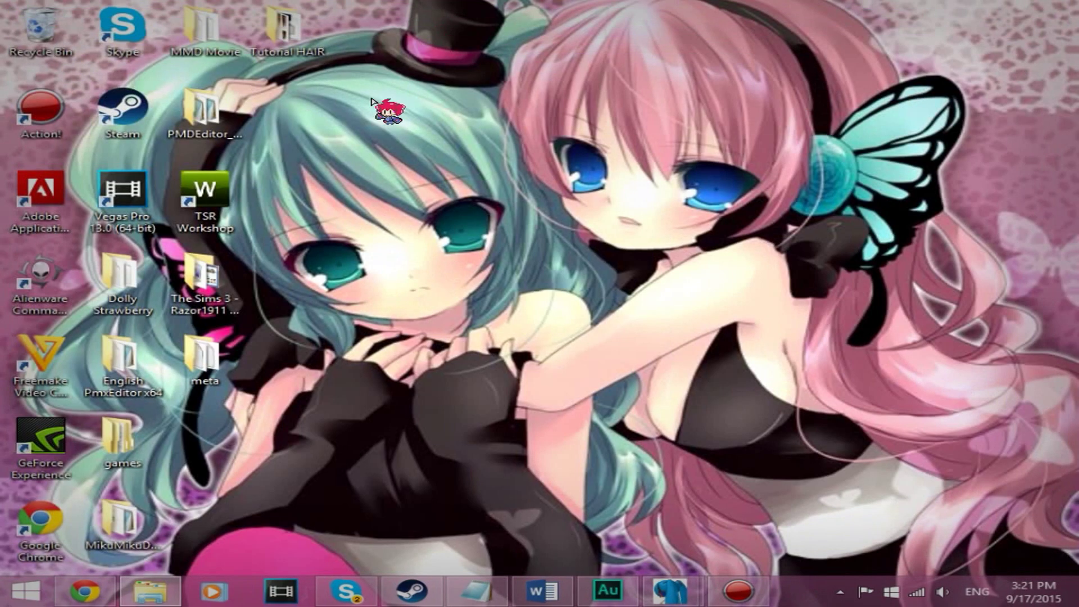
# - Run Metaseq.exe from the desktop's meta folder to start Metasequoia LE R3.0
pyautogui.doubleClick(202, 354)
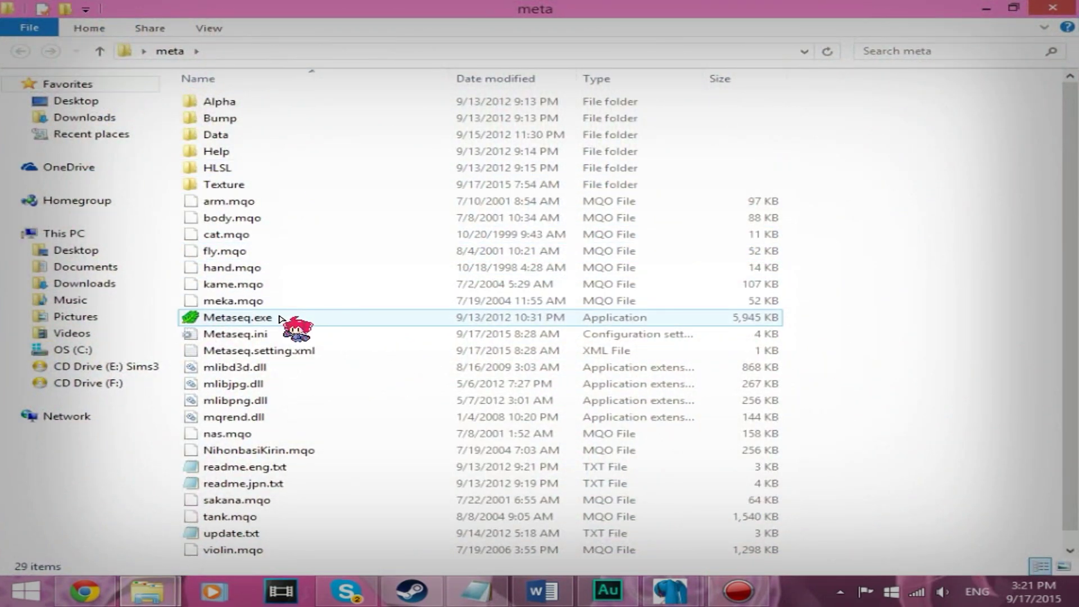
pyautogui.click(280, 318)
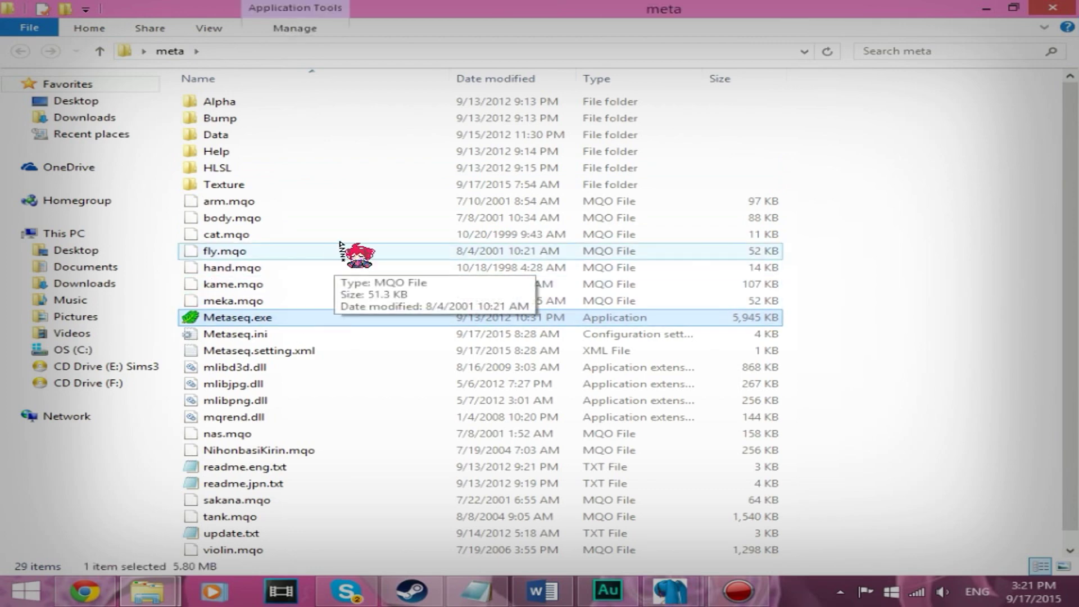
pyautogui.press('Return')
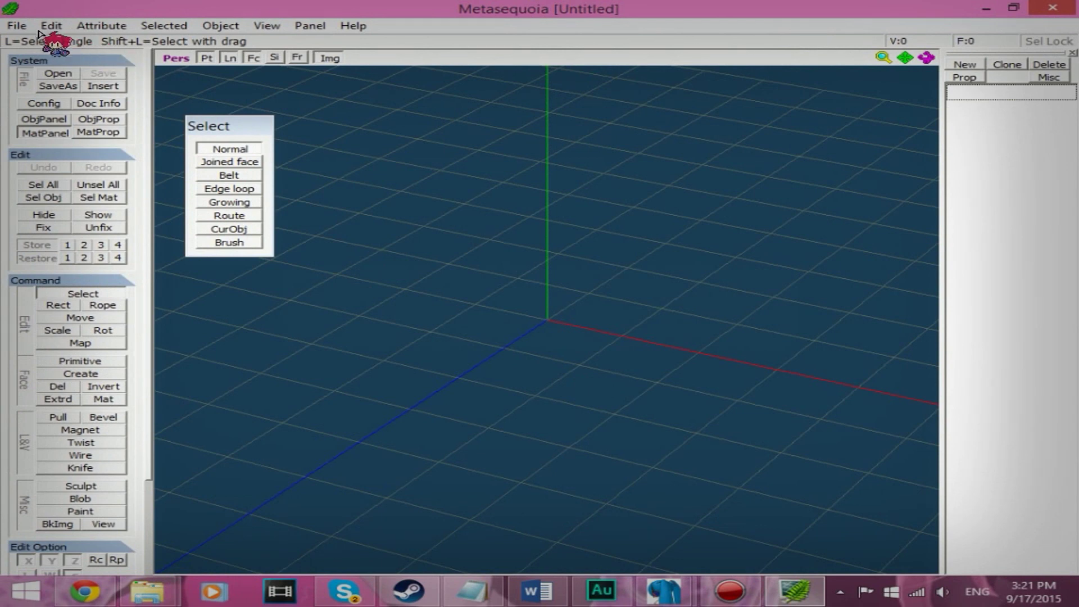
pyautogui.click(17, 25)
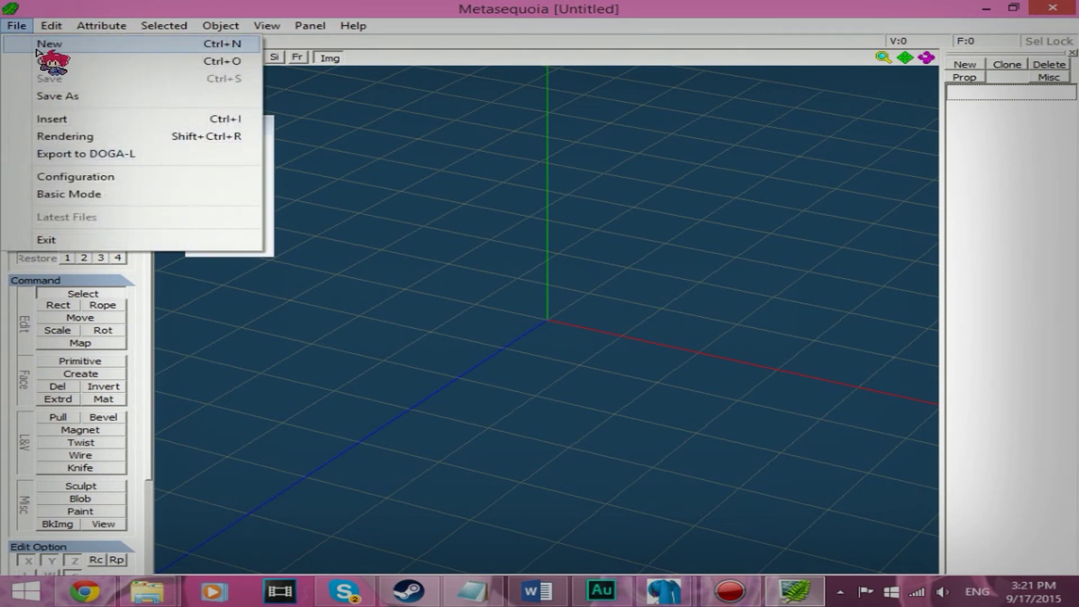
pyautogui.click(40, 53)
pyautogui.click(345, 125)
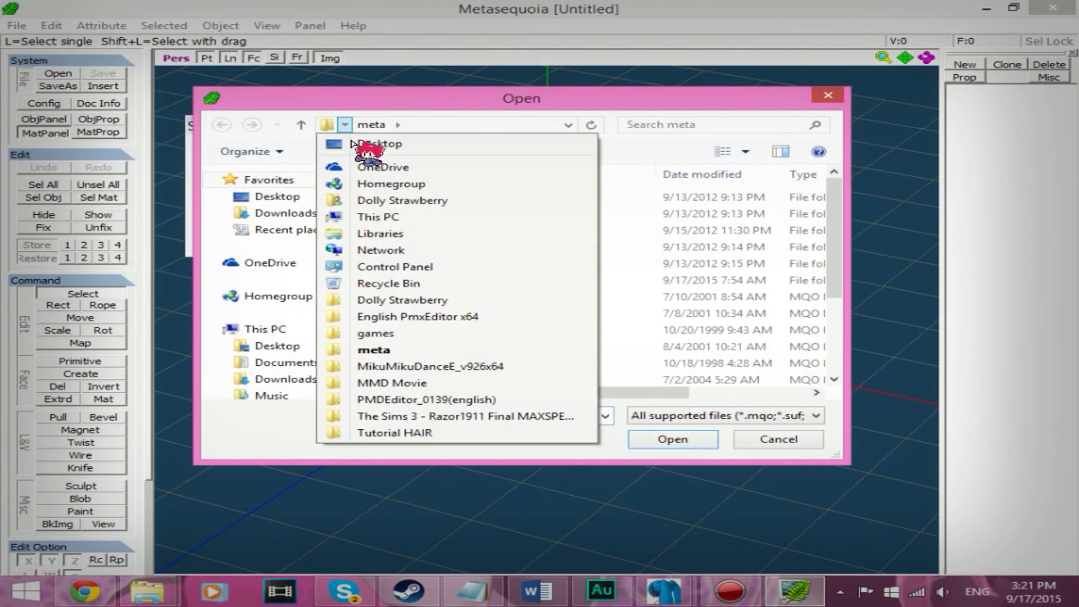
pyautogui.click(419, 433)
pyautogui.doubleClick(467, 239)
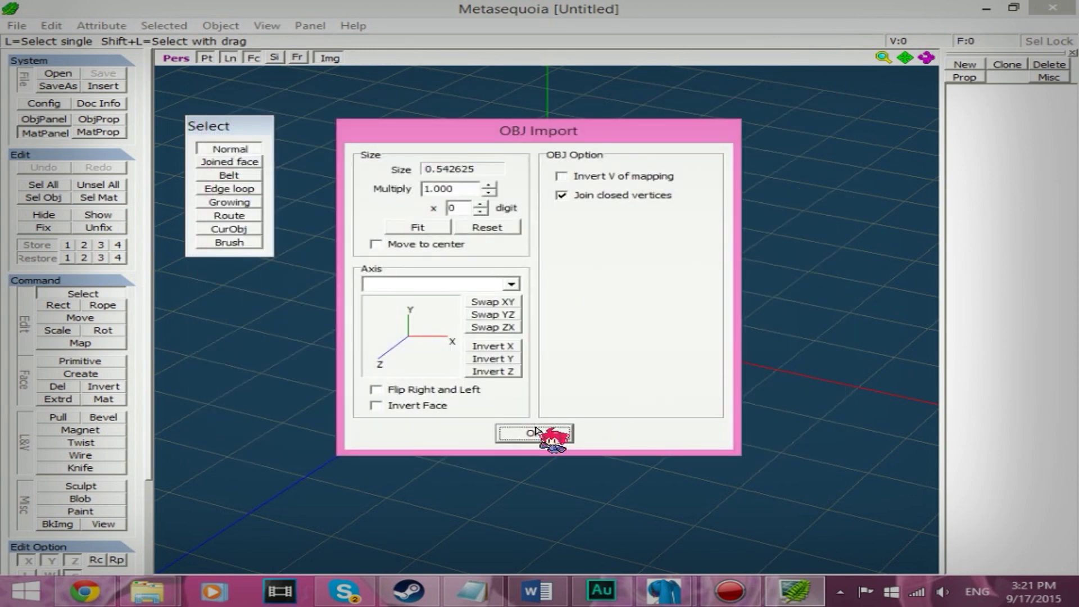
pyautogui.click(533, 432)
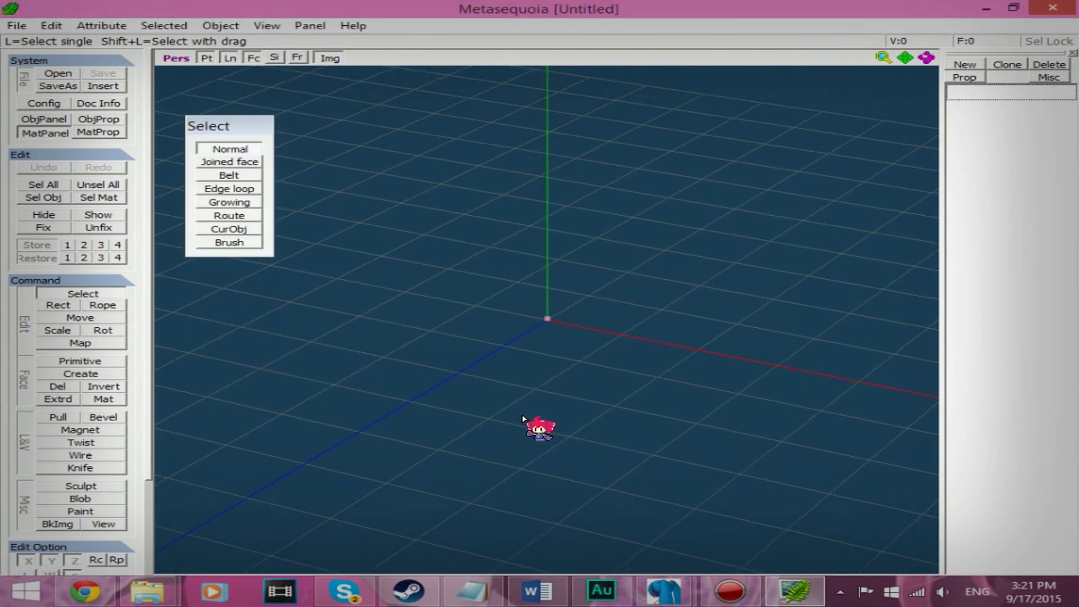
pyautogui.scroll(8, 559, 337)
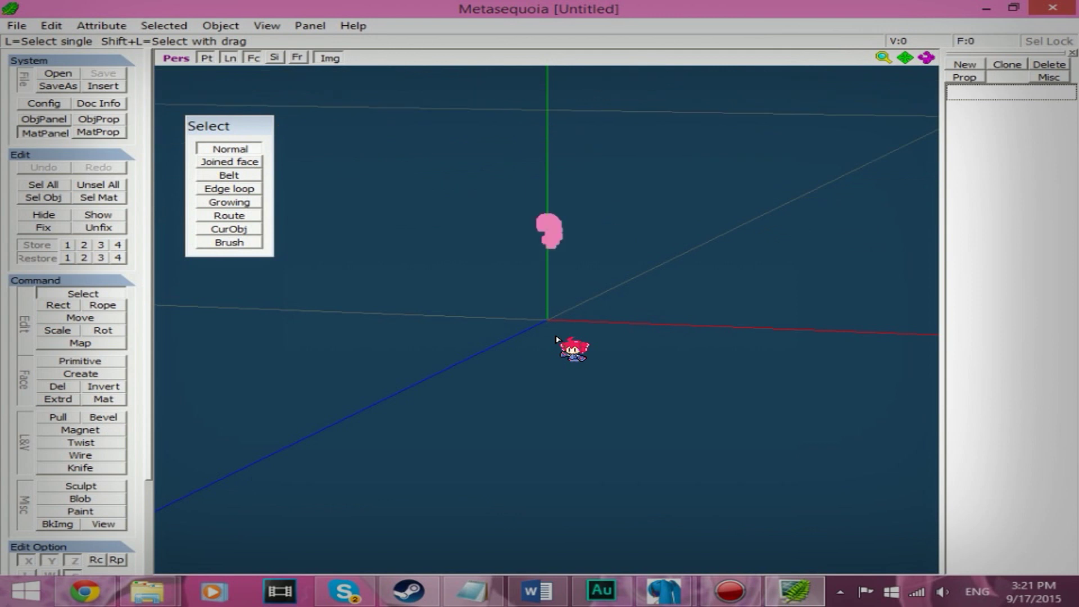
pyautogui.moveTo(561, 334); pyautogui.dragTo(583, 344, button='right')
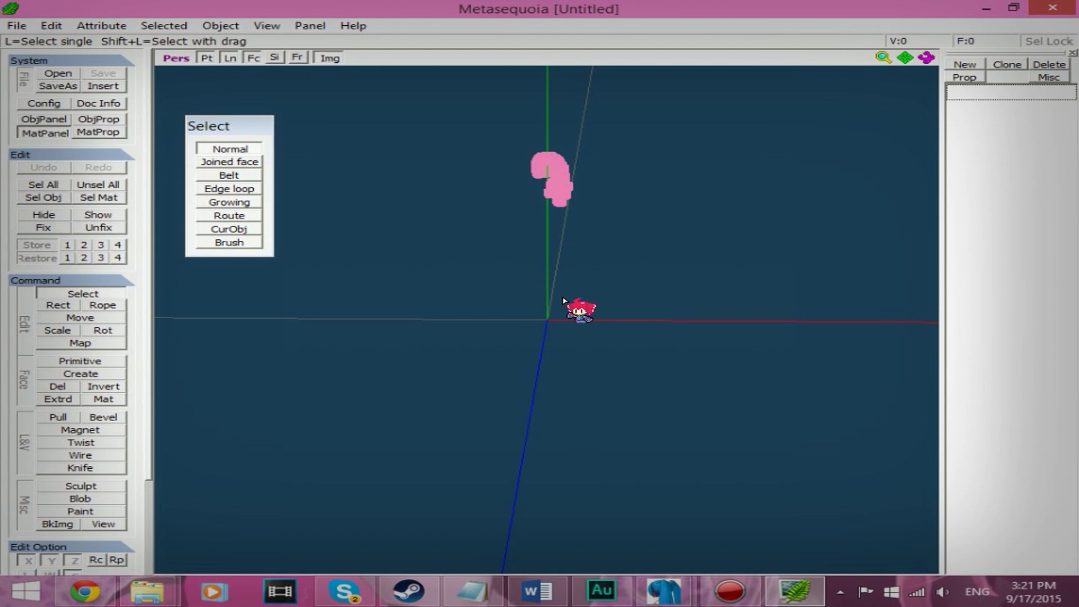
pyautogui.moveTo(564, 300); pyautogui.dragTo(584, 307, button='right')
# - Save the hair mesh as a Direct3D Retained Mode (*.x) file with Multiply 0.0100
pyautogui.click(12, 26)
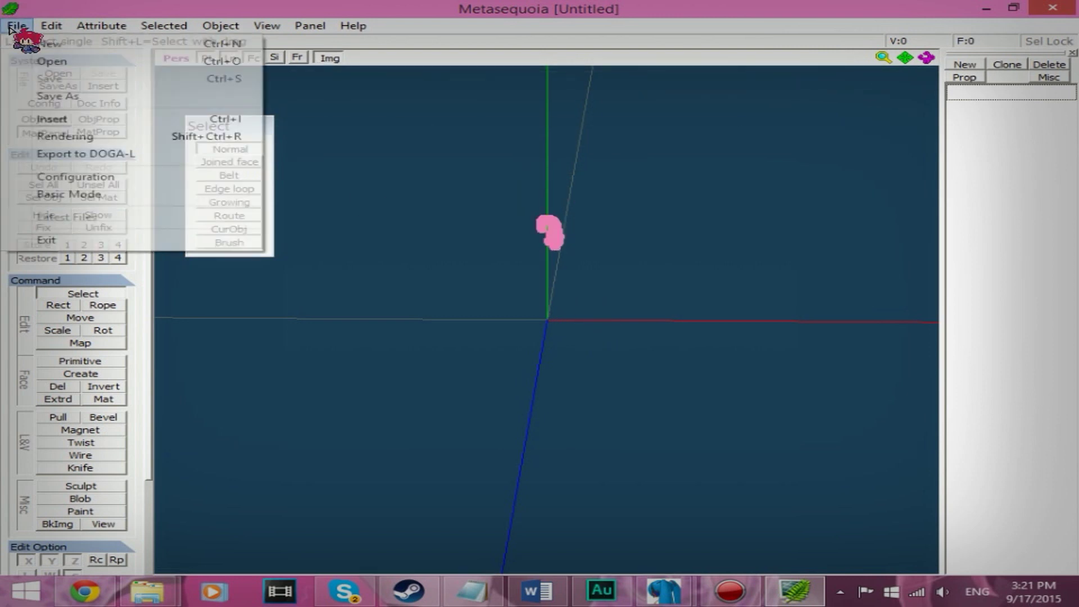
pyautogui.click(96, 96)
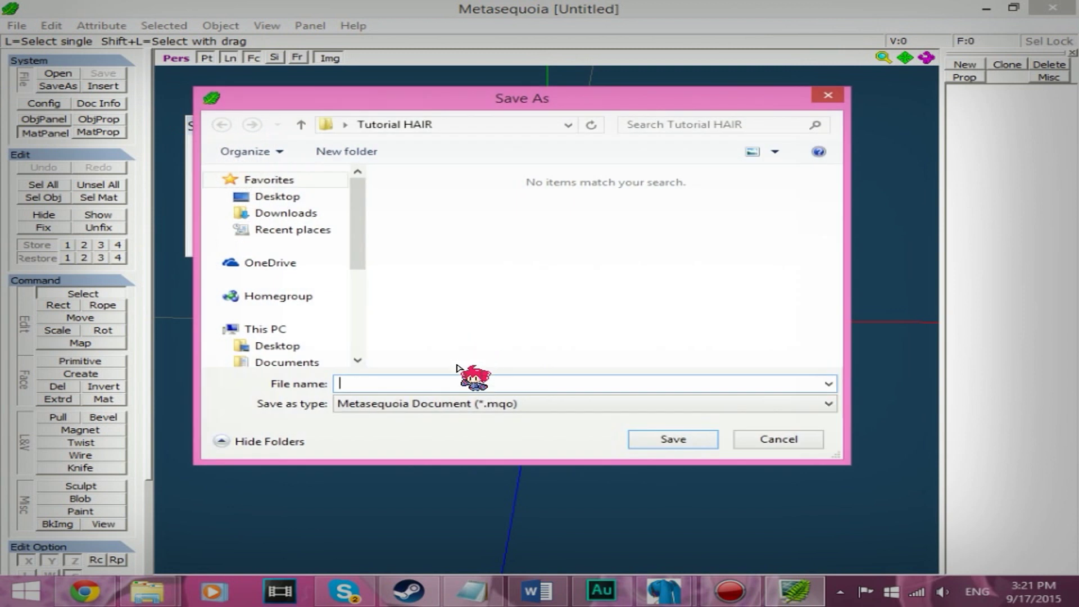
pyautogui.click(434, 405)
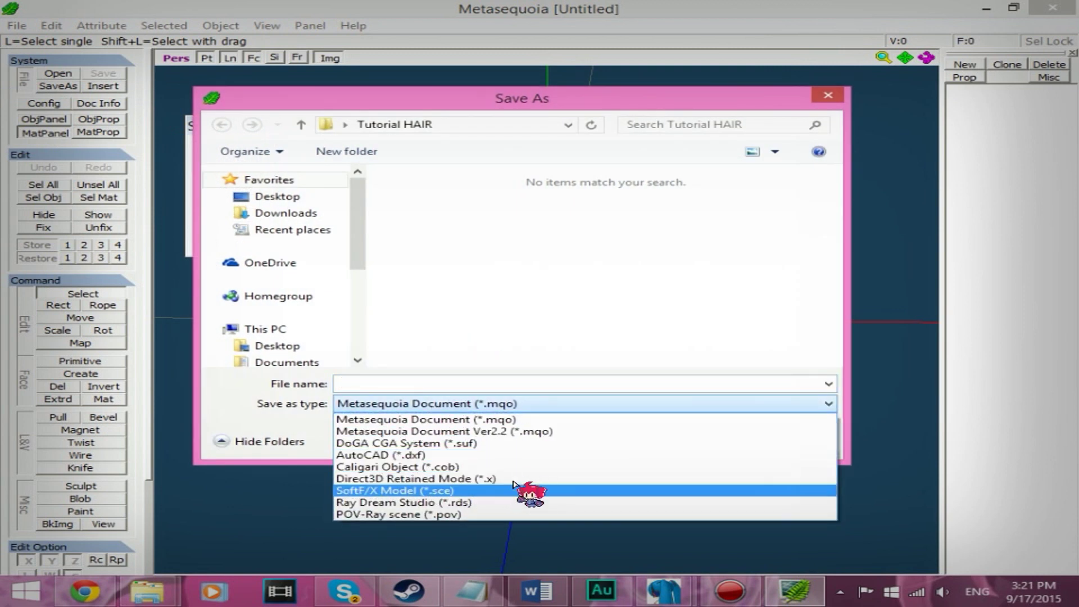
pyautogui.click(472, 478)
pyautogui.click(486, 384)
pyautogui.write('hair')
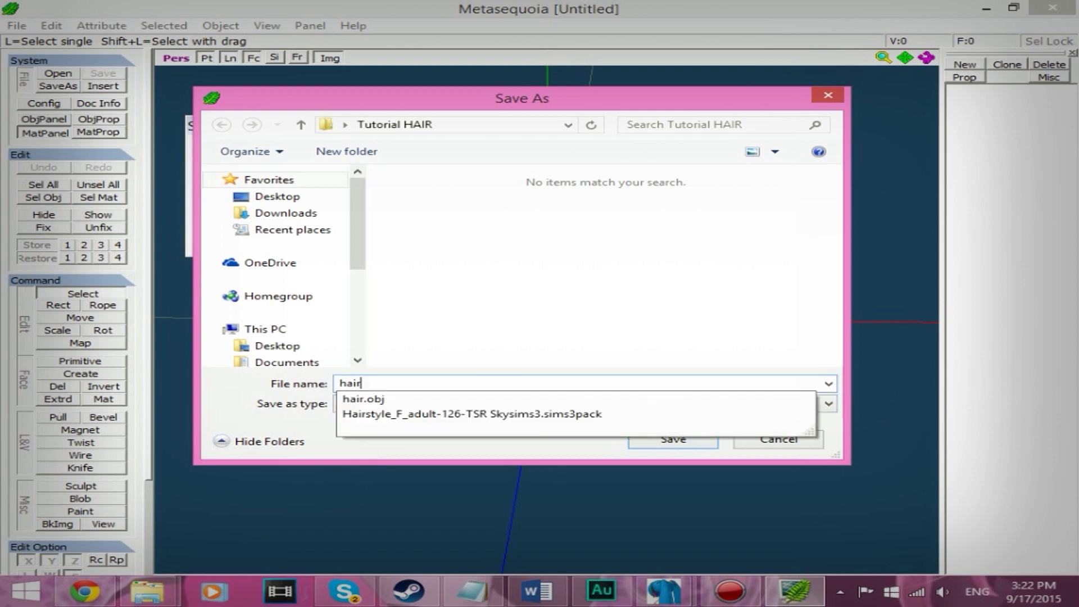
pyautogui.press('Return')
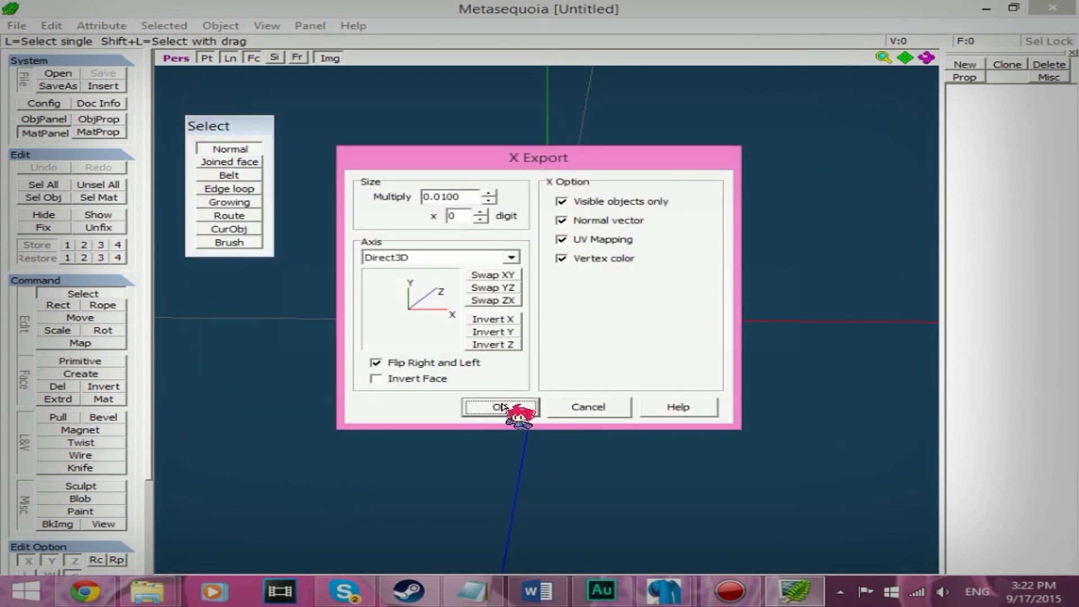
pyautogui.click(500, 406)
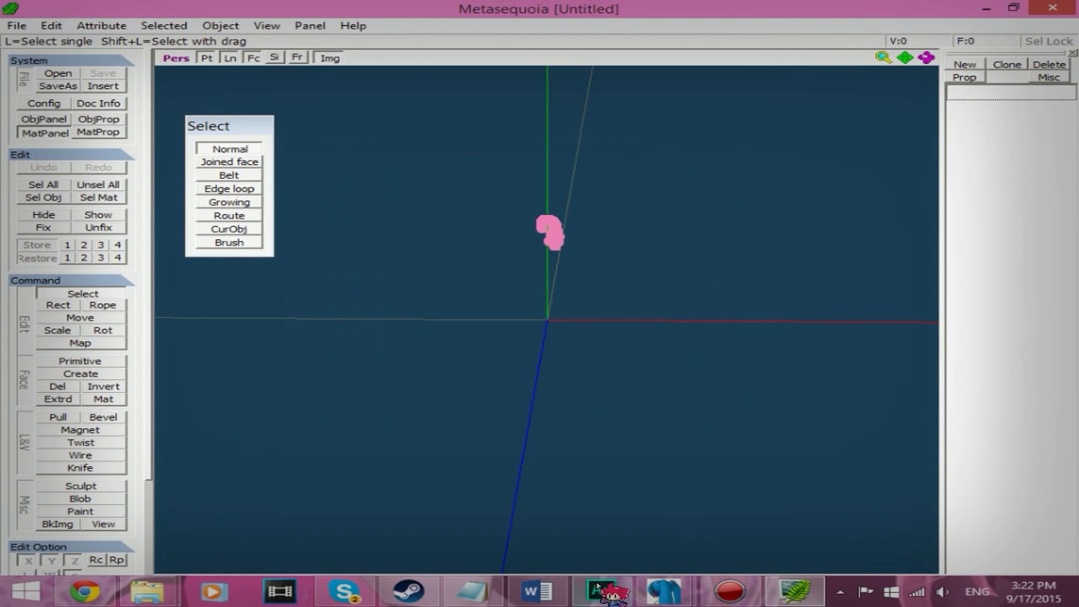
# - Open hair.x from Tutorial HAIR in PMX Editor, accepting the default size adjustment
pyautogui.click(536, 458)
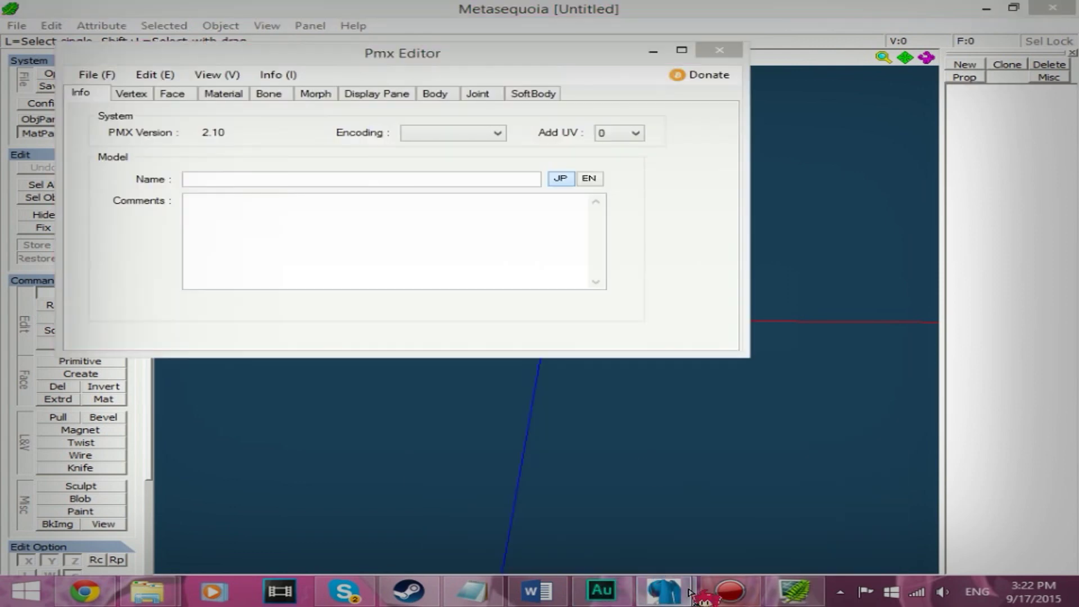
pyautogui.moveTo(666, 592)
pyautogui.click(770, 513)
pyautogui.click(585, 534)
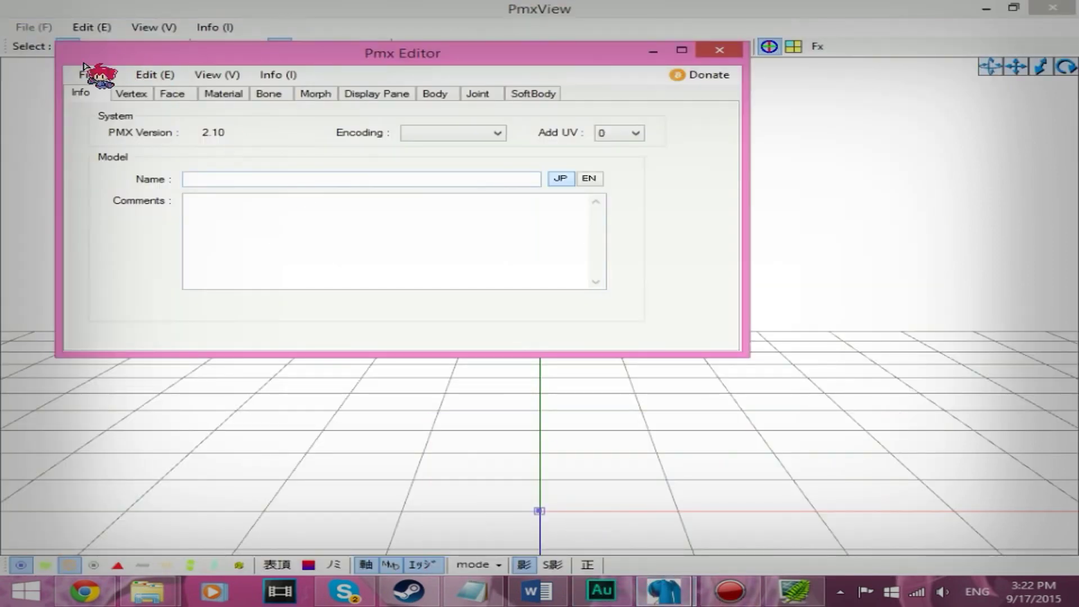
pyautogui.click(85, 73)
pyautogui.click(104, 109)
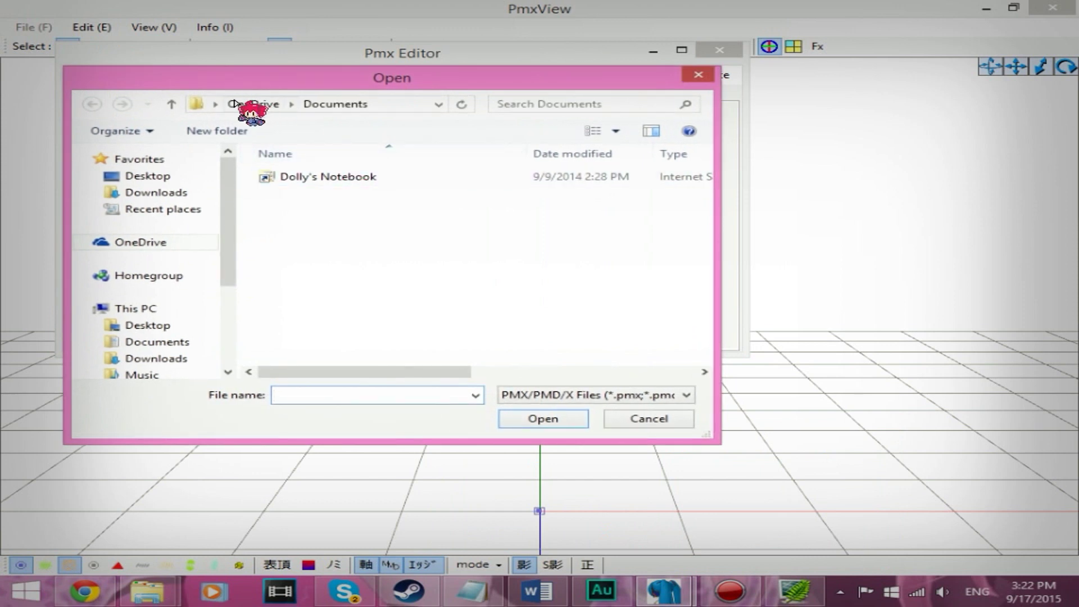
pyautogui.click(215, 103)
pyautogui.click(338, 413)
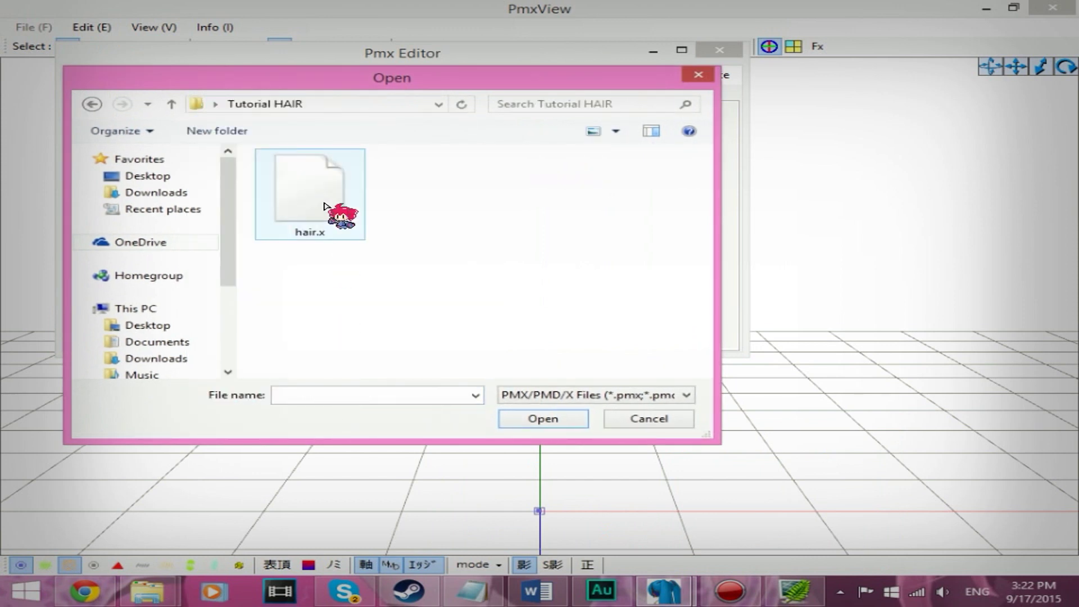
pyautogui.doubleClick(324, 206)
pyautogui.click(452, 283)
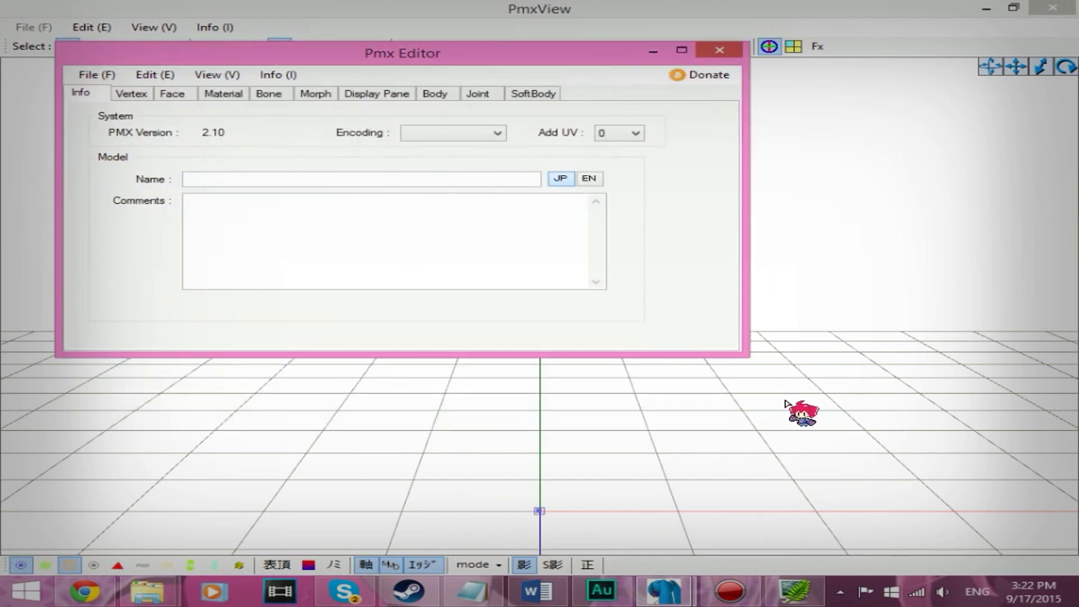
pyautogui.click(787, 405)
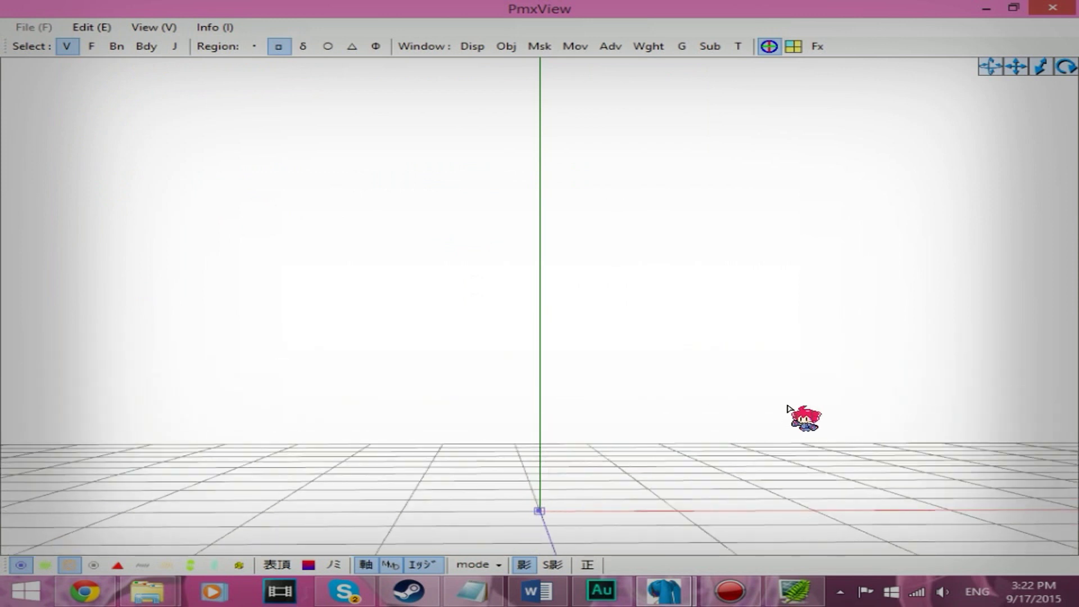
# - Select all hair vertices and set the handle operation to Complex - Scale
pyautogui.moveTo(787, 404); pyautogui.dragTo(783, 405, button='right')
pyautogui.moveTo(275, 147); pyautogui.dragTo(899, 556)
pyautogui.click(506, 46)
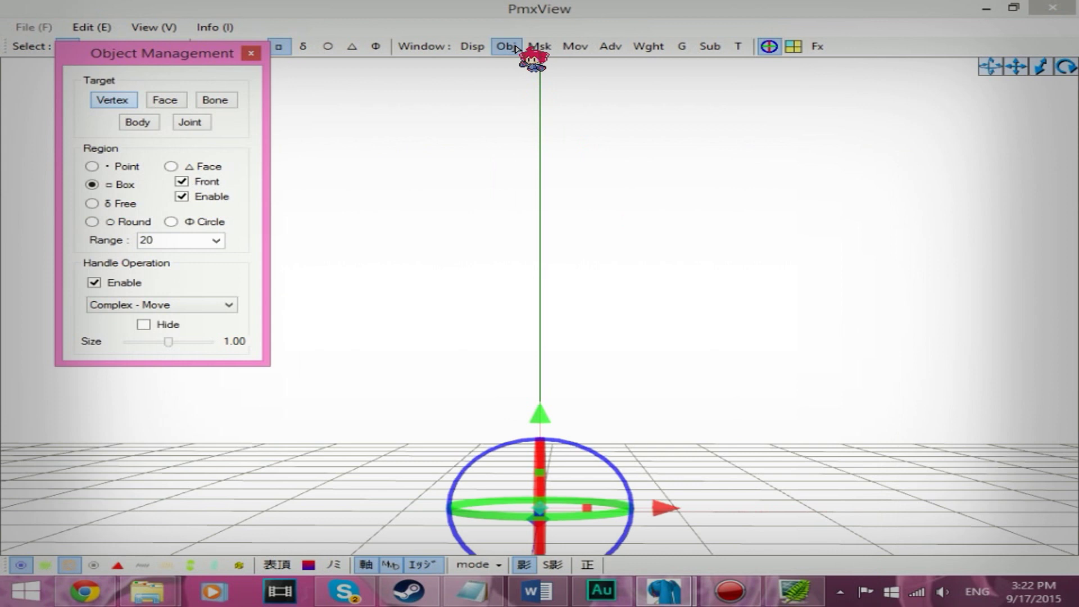
pyautogui.click(181, 304)
pyautogui.click(188, 345)
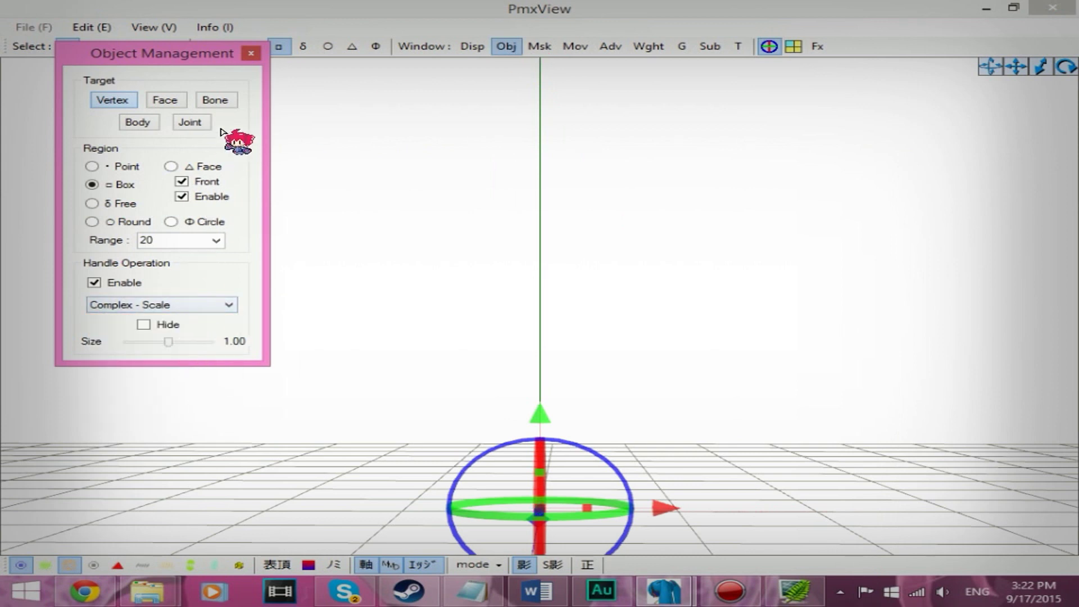
pyautogui.click(251, 53)
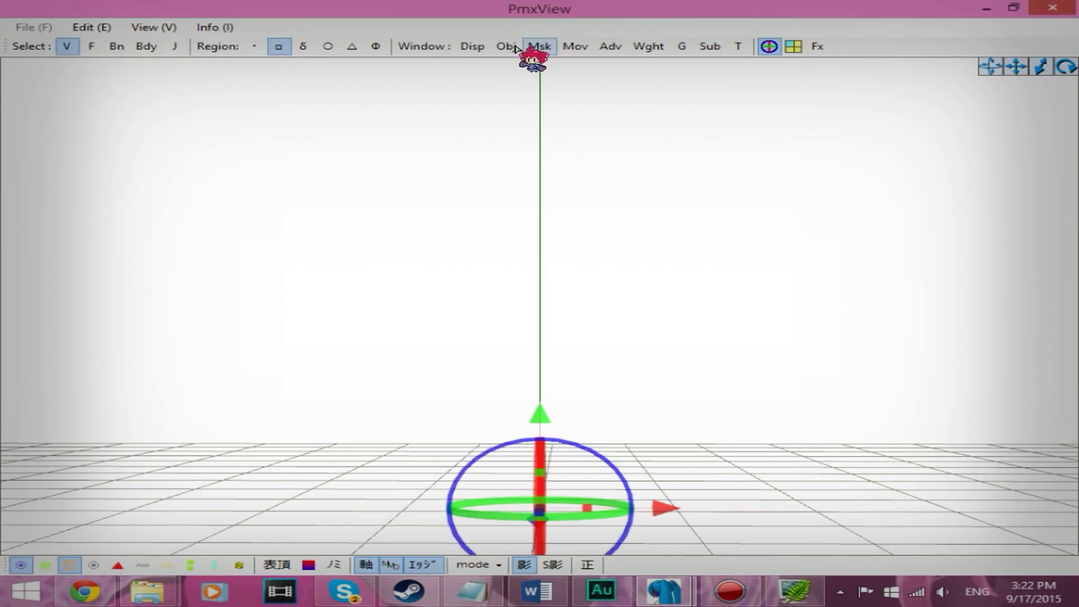
pyautogui.click(506, 47)
pyautogui.click(197, 305)
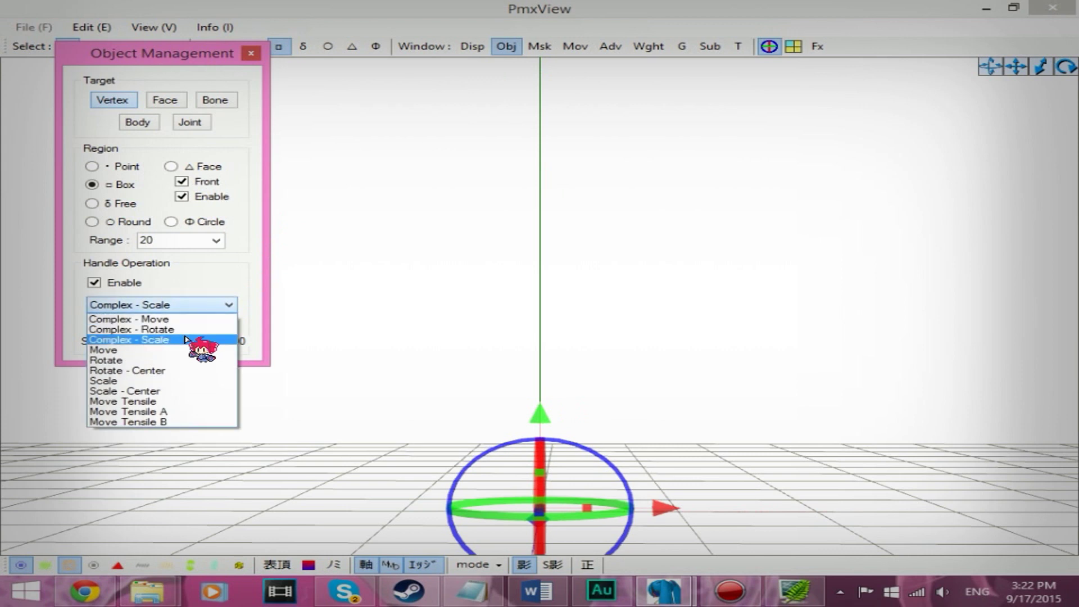
pyautogui.click(186, 341)
pyautogui.click(251, 54)
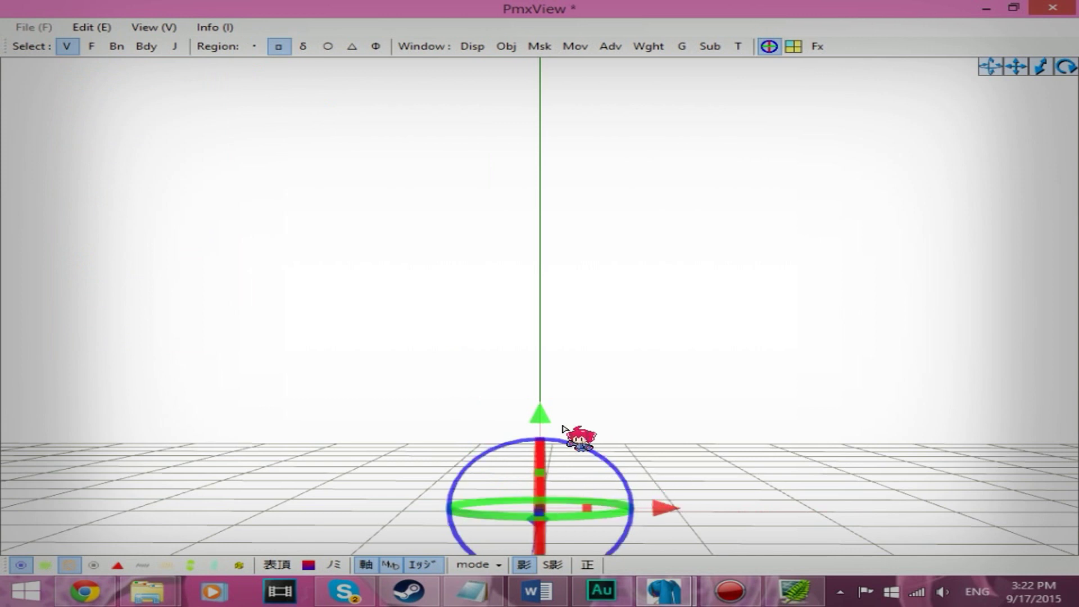
# - Raise the hair to head height above the grid, enlarge it, and deselect it
pyautogui.moveTo(541, 415); pyautogui.dragTo(546, 167)
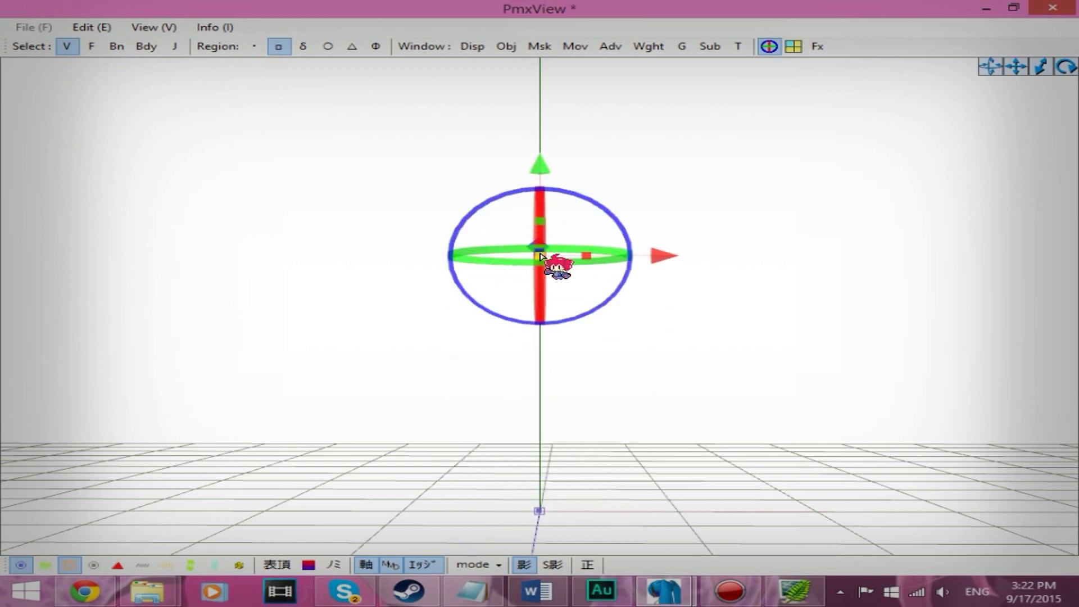
pyautogui.moveTo(540, 256)
pyautogui.mouseDown()
pyautogui.moveTo(539, 225)
pyautogui.moveTo(540, 253)
pyautogui.mouseUp()
pyautogui.click(646, 294)
pyautogui.moveTo(646, 294); pyautogui.dragTo(758, 418, button='right')
pyautogui.moveTo(663, 590)
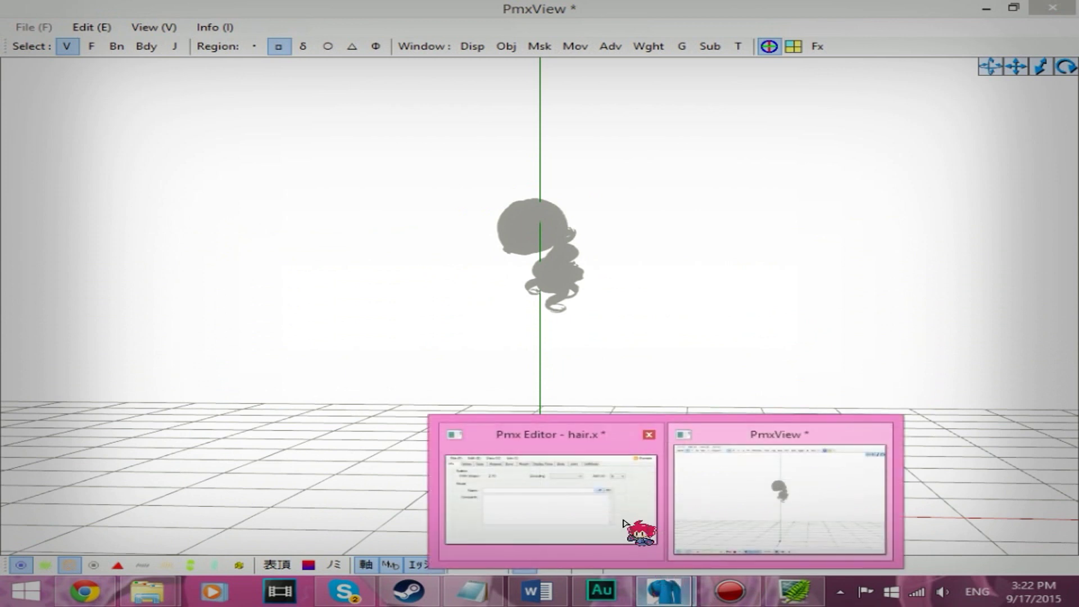
pyautogui.click(638, 525)
# - Apply tex.png as material 材質1's texture and rotate the view to check the dark hair strands
pyautogui.click(231, 93)
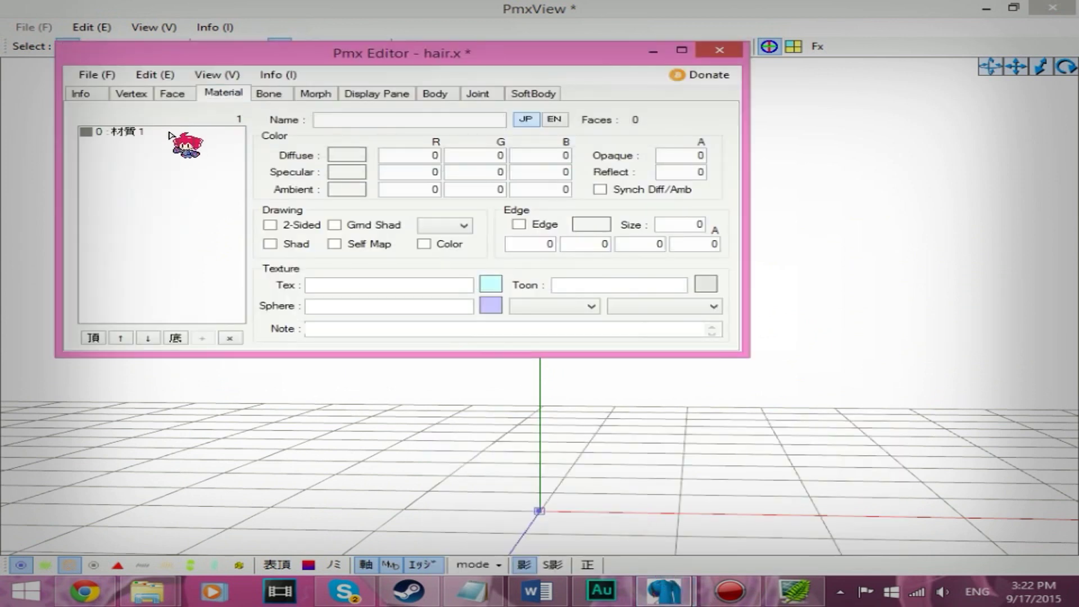
pyautogui.click(179, 133)
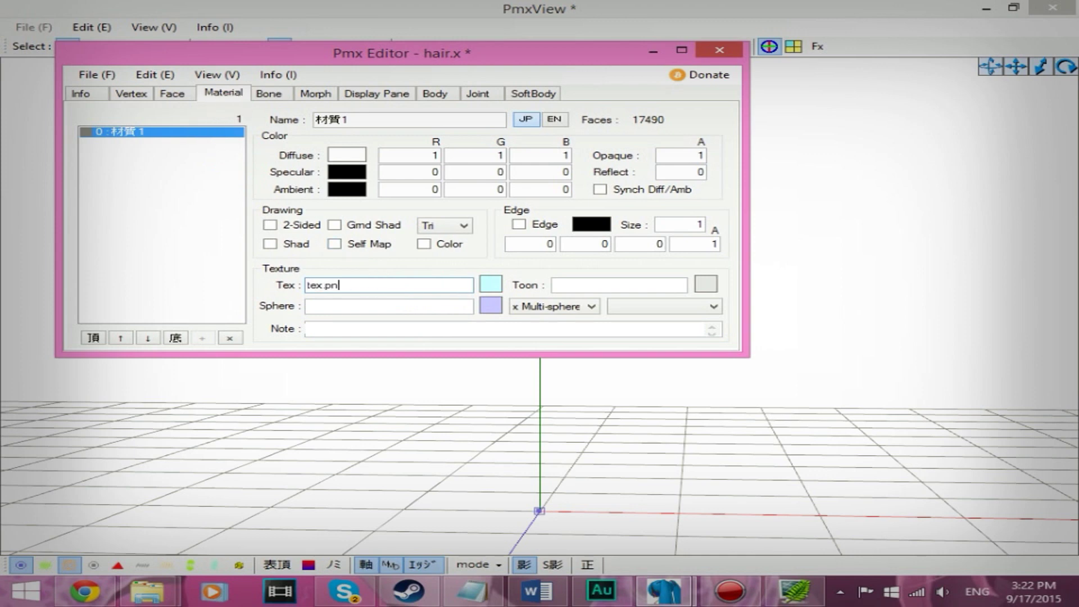
pyautogui.moveTo(747, 420); pyautogui.dragTo(731, 449, button='right')
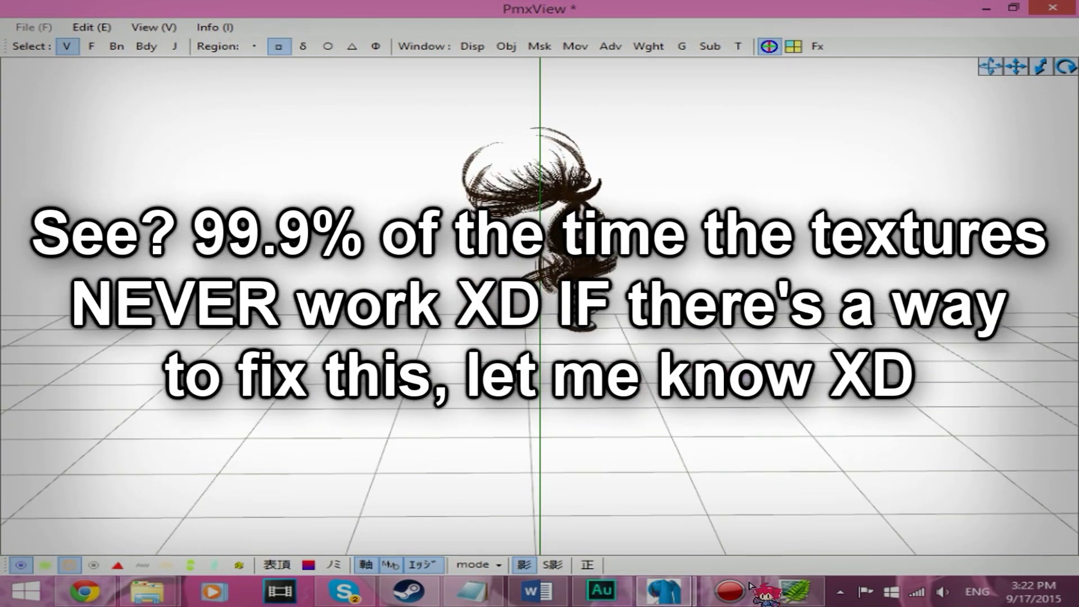
pyautogui.moveTo(665, 590)
pyautogui.click(575, 477)
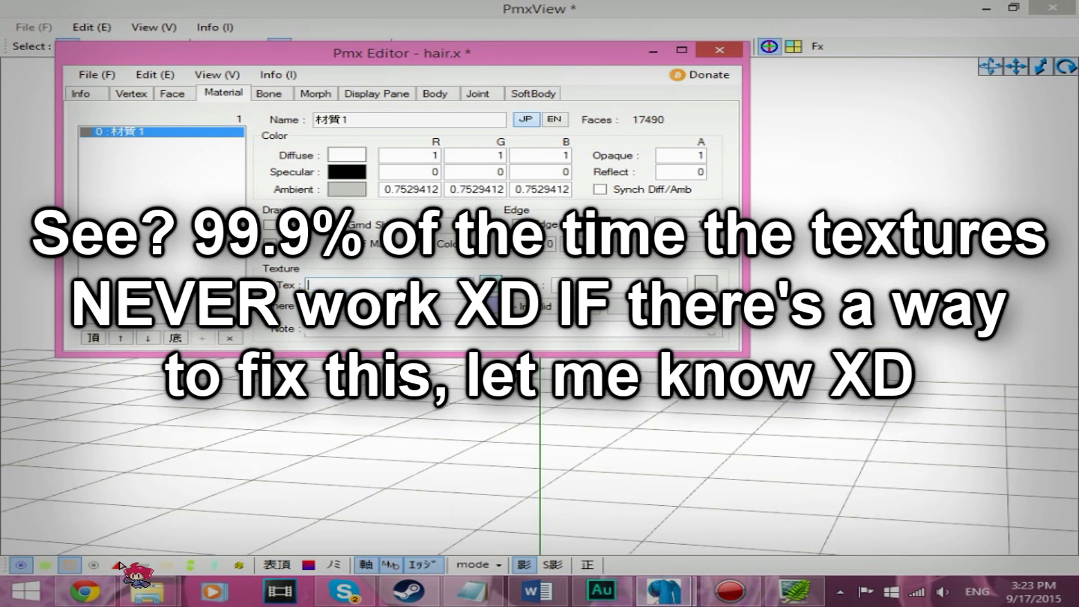
# - Search Google for 'mmd hair texture' in a new browser tab
pyautogui.click(96, 585)
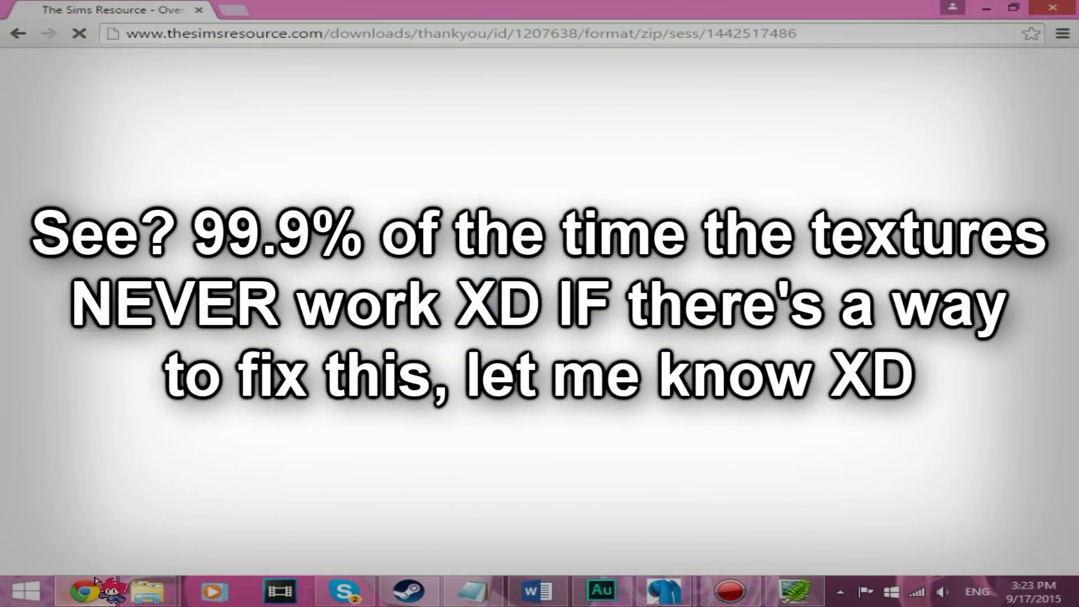
pyautogui.click(230, 11)
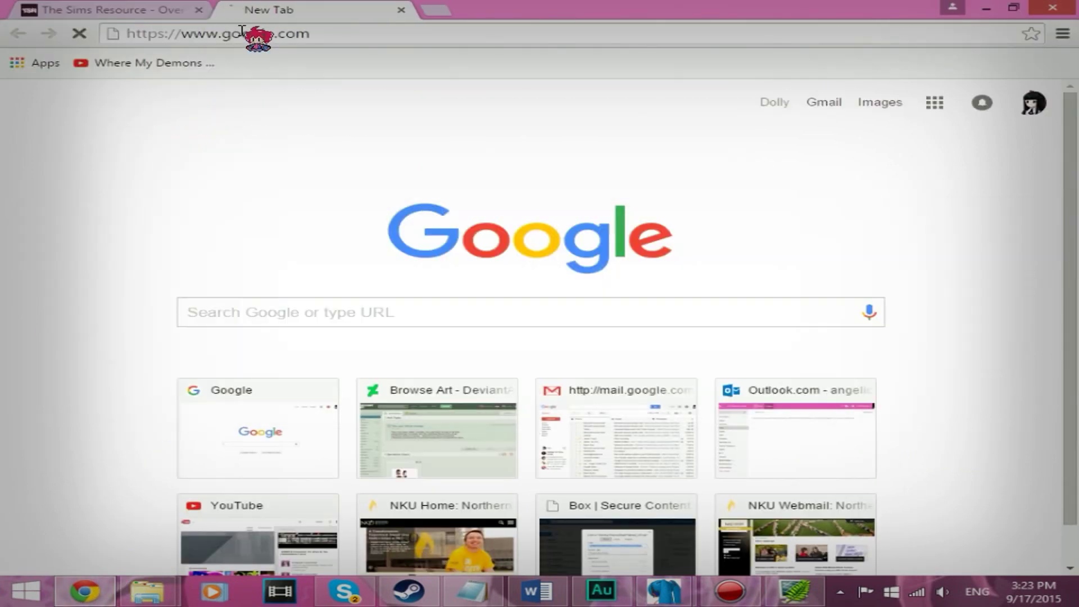
pyautogui.write('mmd hai')
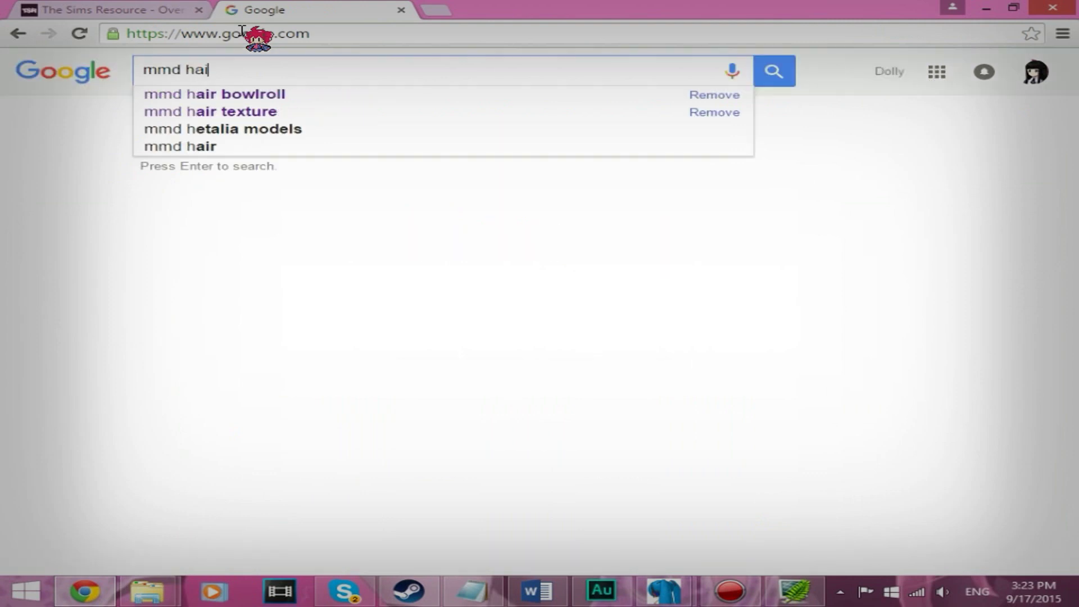
pyautogui.write('r texture')
pyautogui.press('Return')
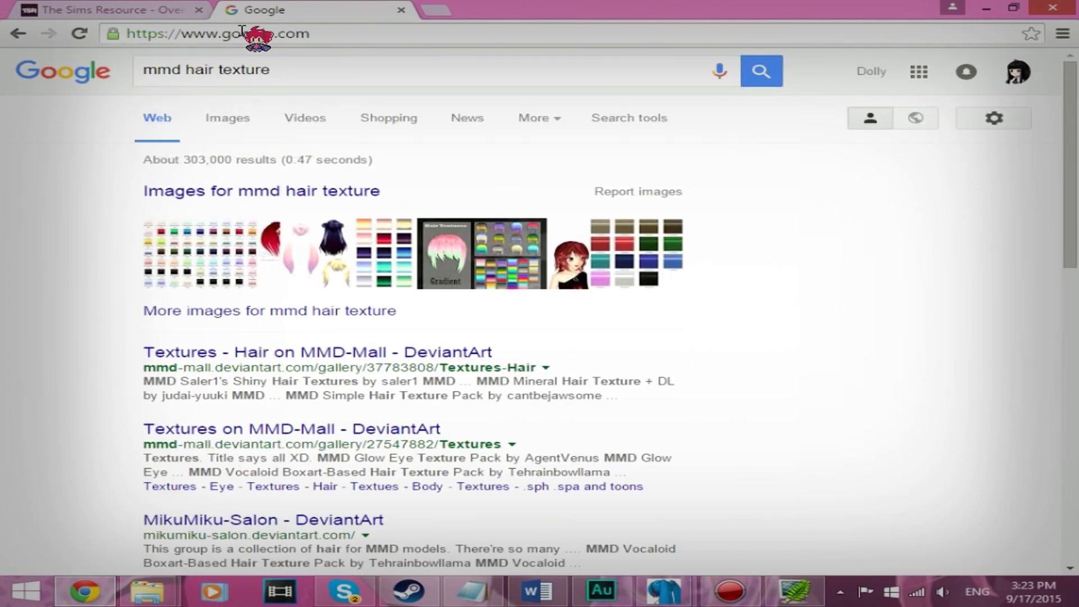
# - Refine the search to 'mmd hair texture realistic' and show the image results
pyautogui.click(309, 71)
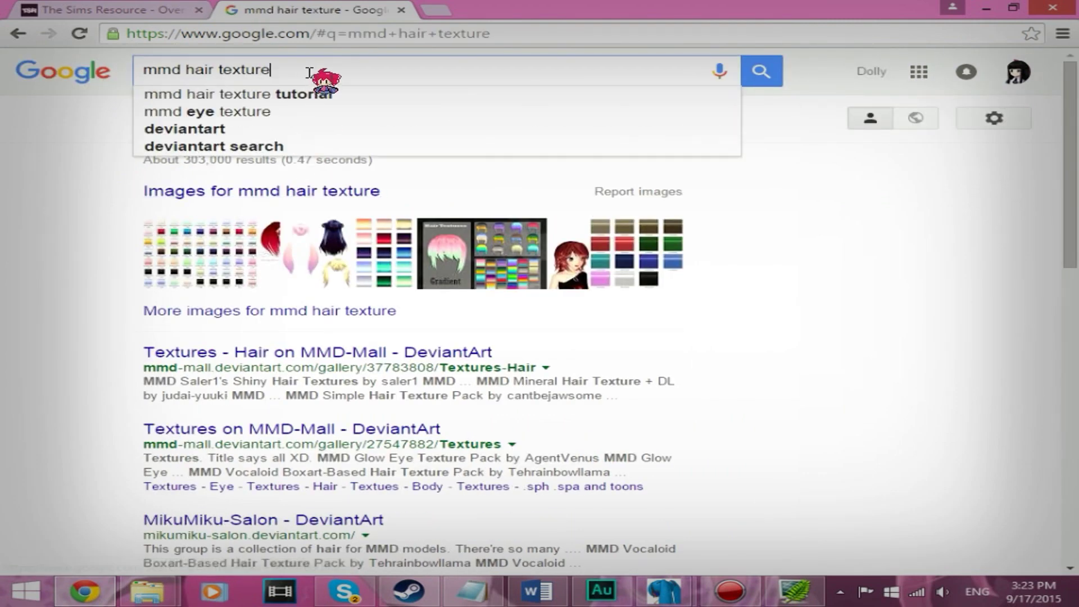
pyautogui.write('realistic')
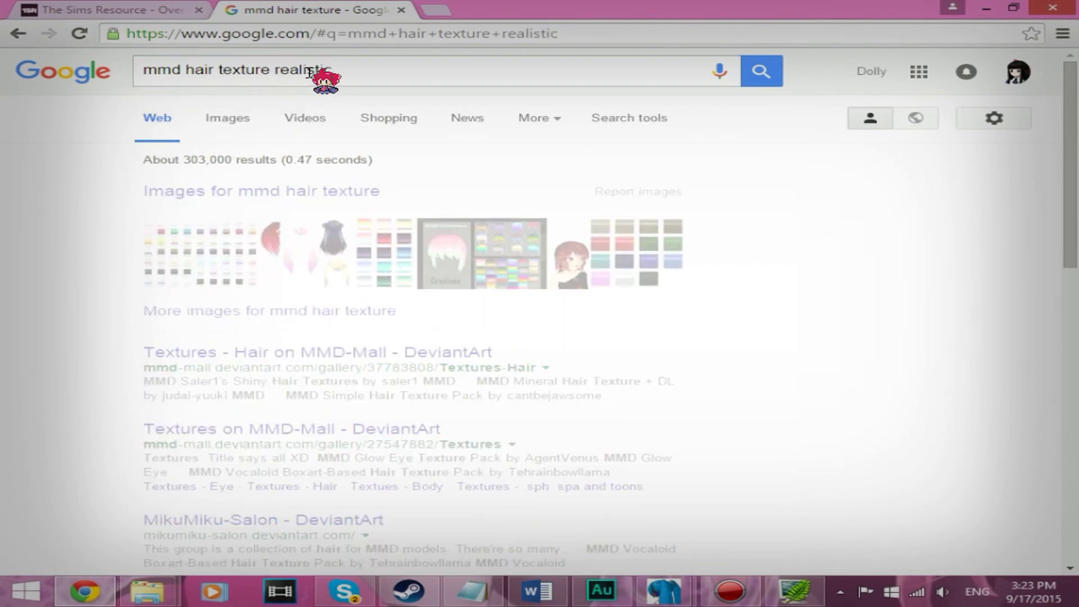
pyautogui.press('Return')
pyautogui.click(338, 192)
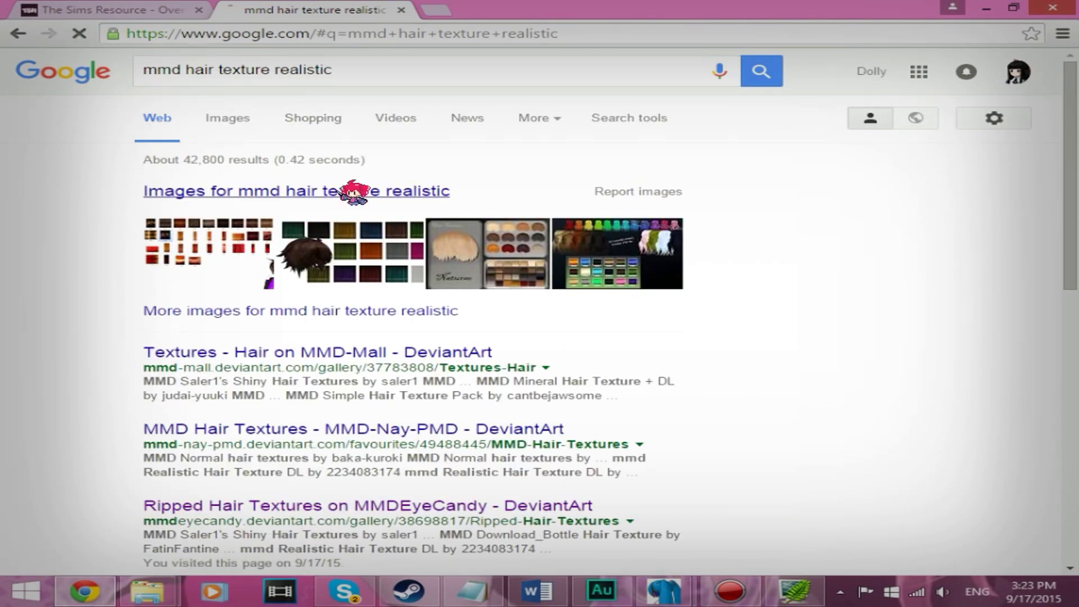
# - View the first realistic hair texture sheet at full size, then return to the results
pyautogui.click(236, 169)
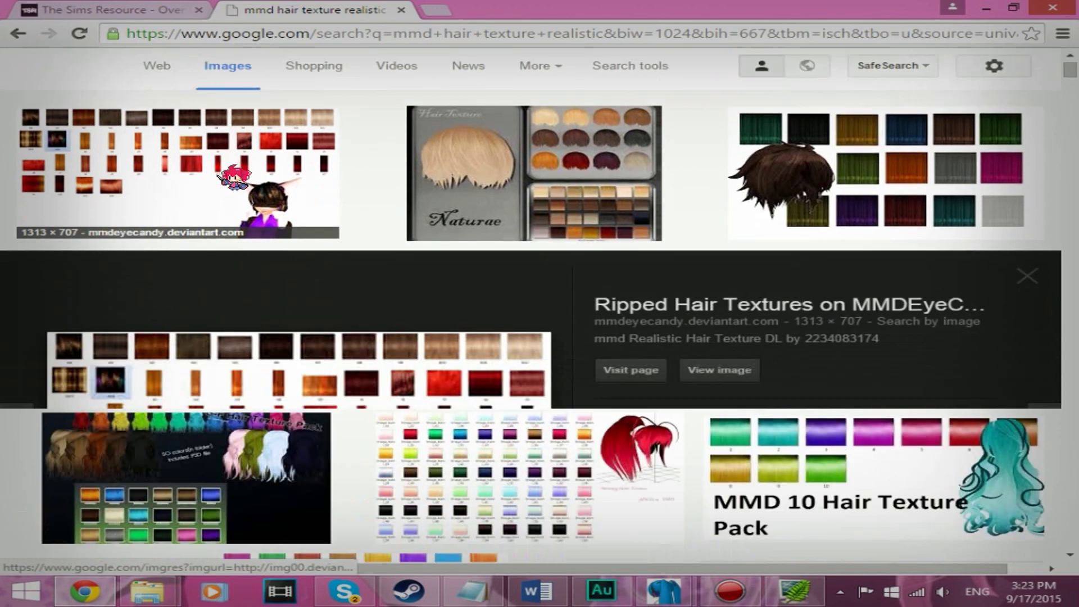
pyautogui.click(719, 294)
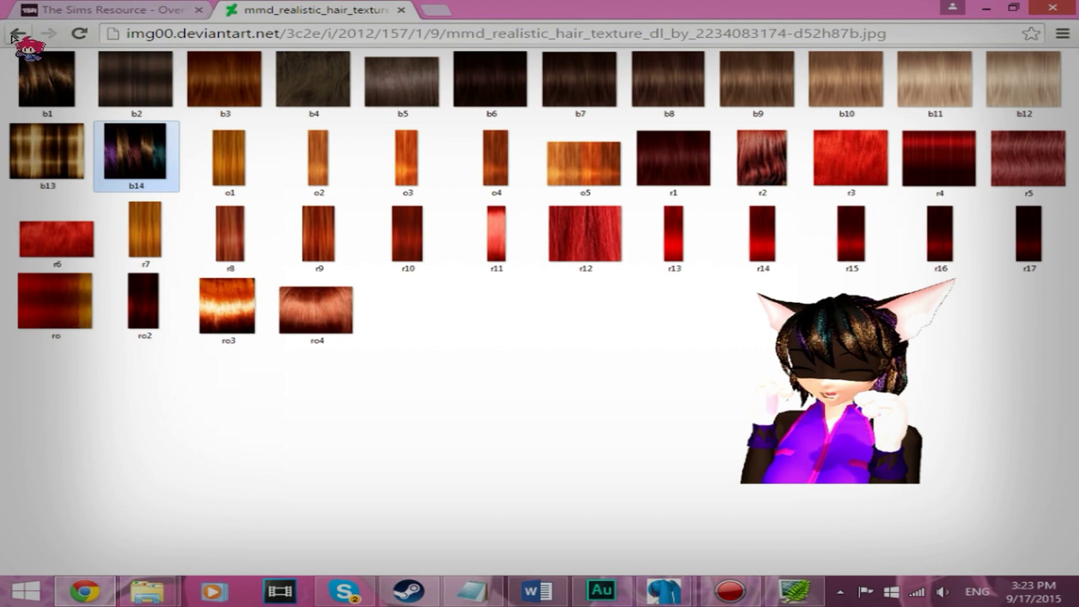
pyautogui.click(17, 34)
# - Visit the DeviantArt gallery, open mmd Realistic Hair Texture DL, and download its zip
pyautogui.click(275, 101)
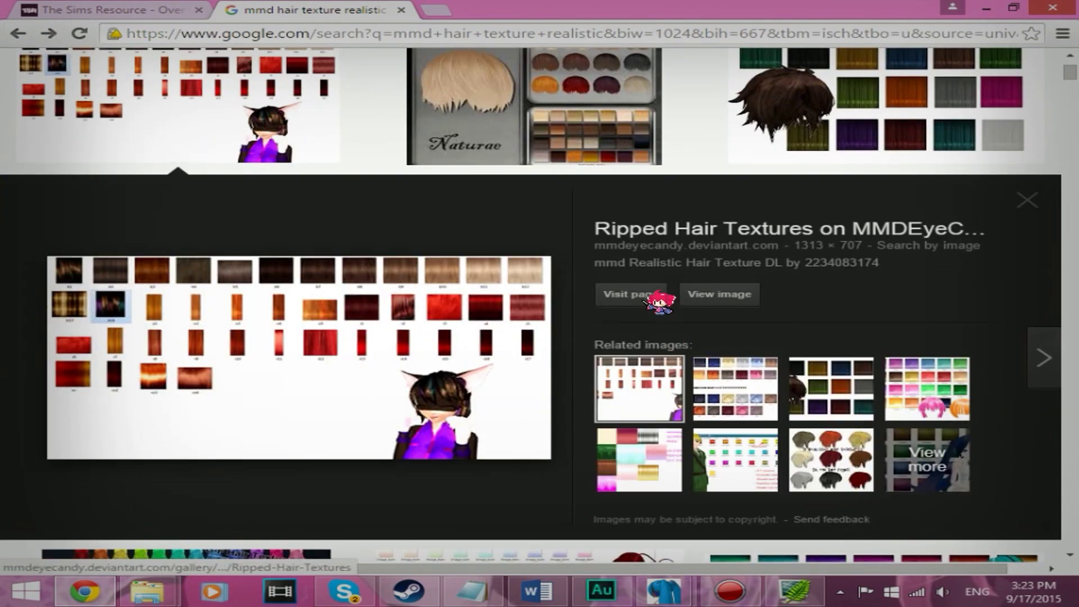
pyautogui.click(642, 303)
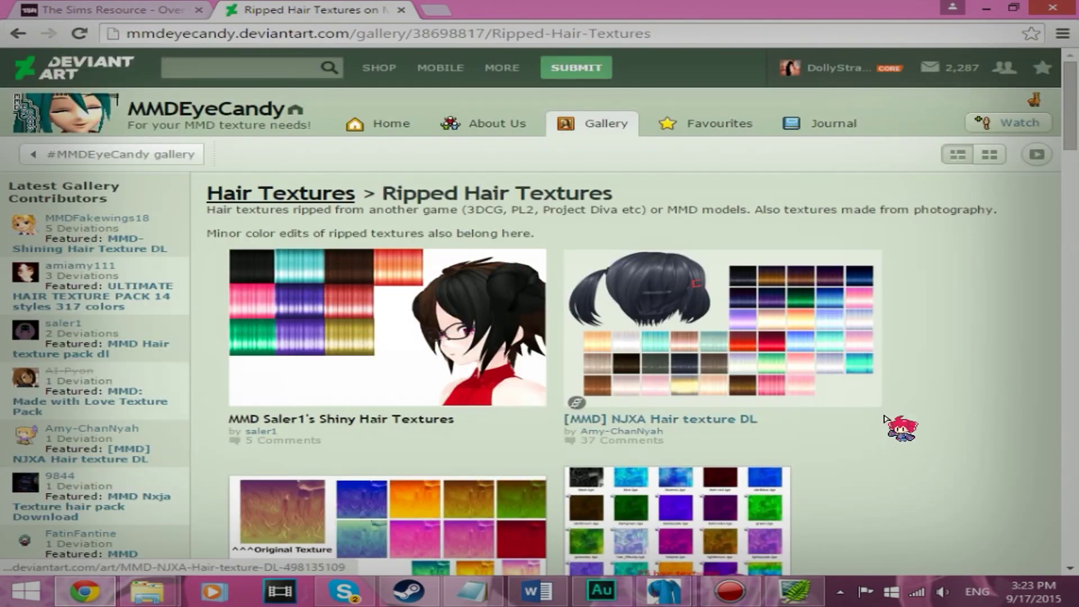
pyautogui.scroll(-3, 894, 422)
pyautogui.scroll(-15, 884, 418)
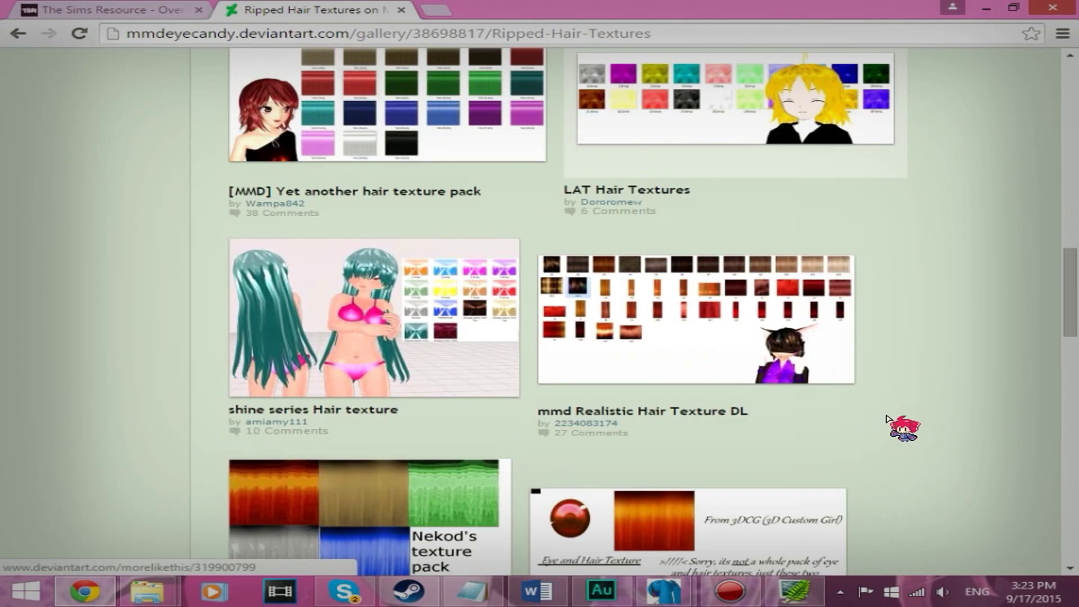
pyautogui.scroll(-2, 886, 419)
pyautogui.click(812, 326)
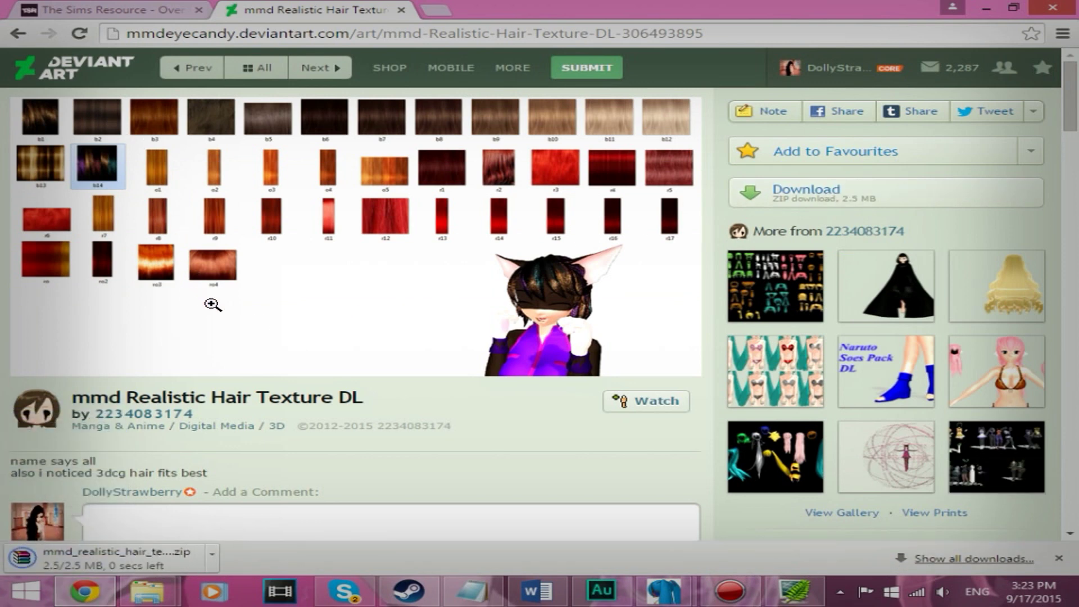
pyautogui.click(121, 559)
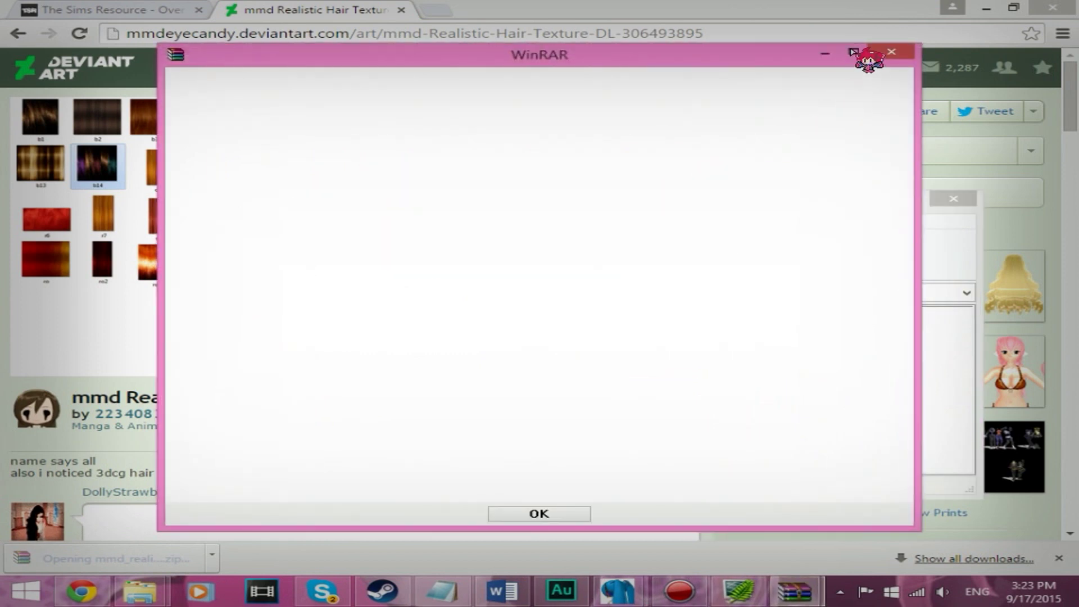
# - Dismiss the WinRAR notice, select b2.jpg under Hair texture > Brown hair Texture, and show Tutorial HAIR
pyautogui.click(885, 52)
pyautogui.doubleClick(308, 347)
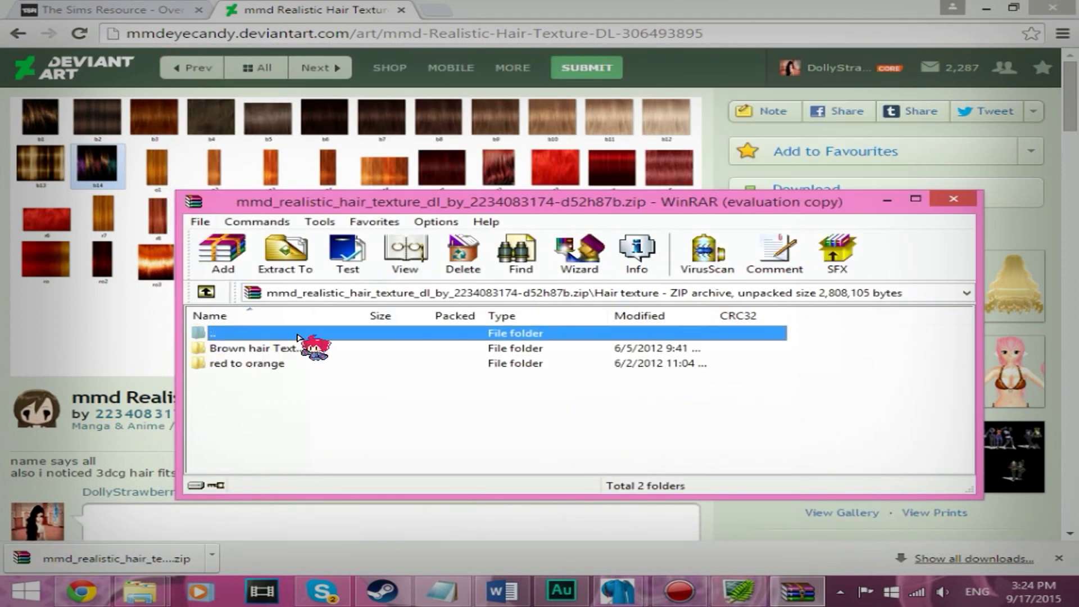
pyautogui.doubleClick(268, 347)
pyautogui.click(250, 362)
pyautogui.click(140, 591)
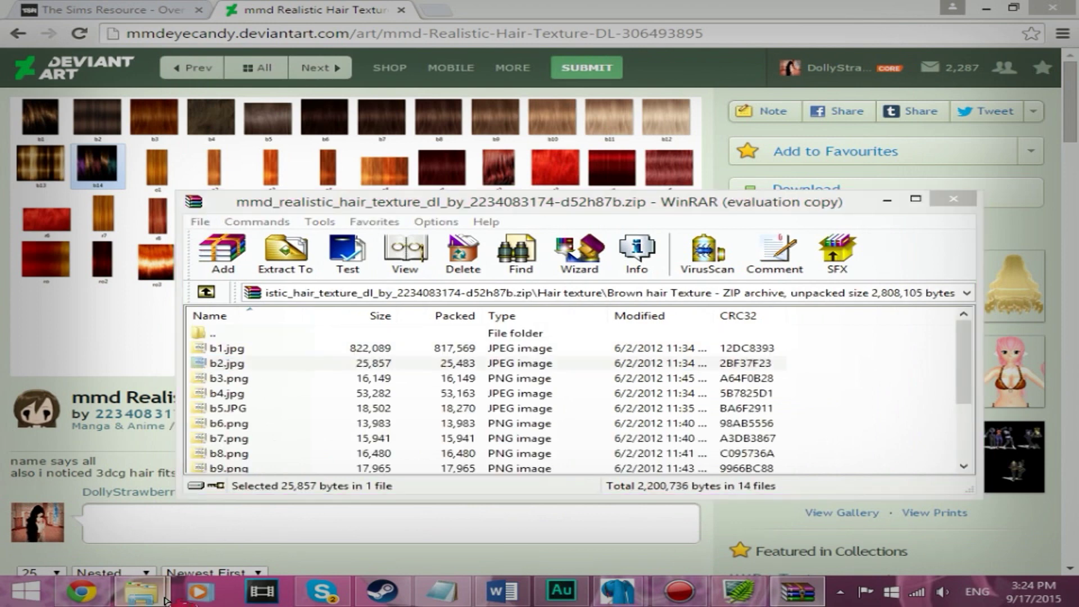
pyautogui.click(172, 466)
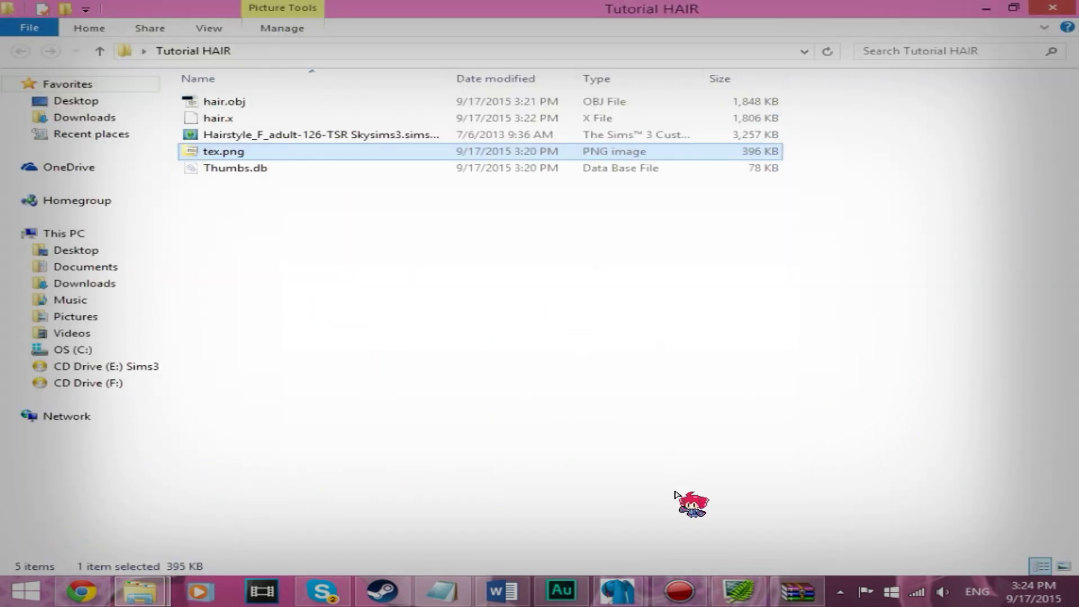
# - Copy b2.jpg from the archive into Tutorial HAIR and copy its file name
pyautogui.click(813, 596)
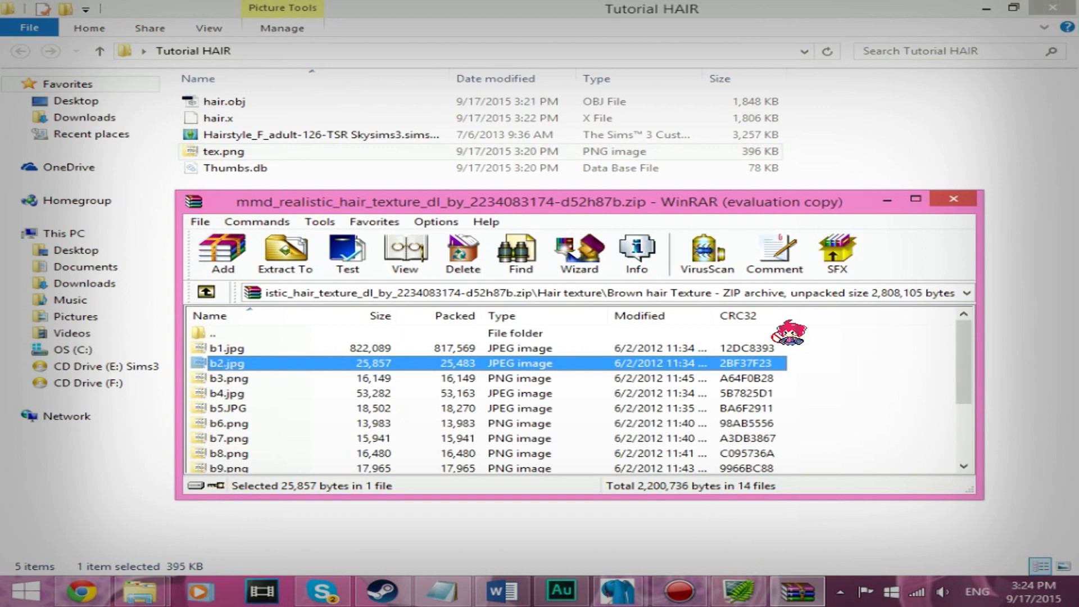
pyautogui.moveTo(1028, 332); pyautogui.dragTo(1026, 330)
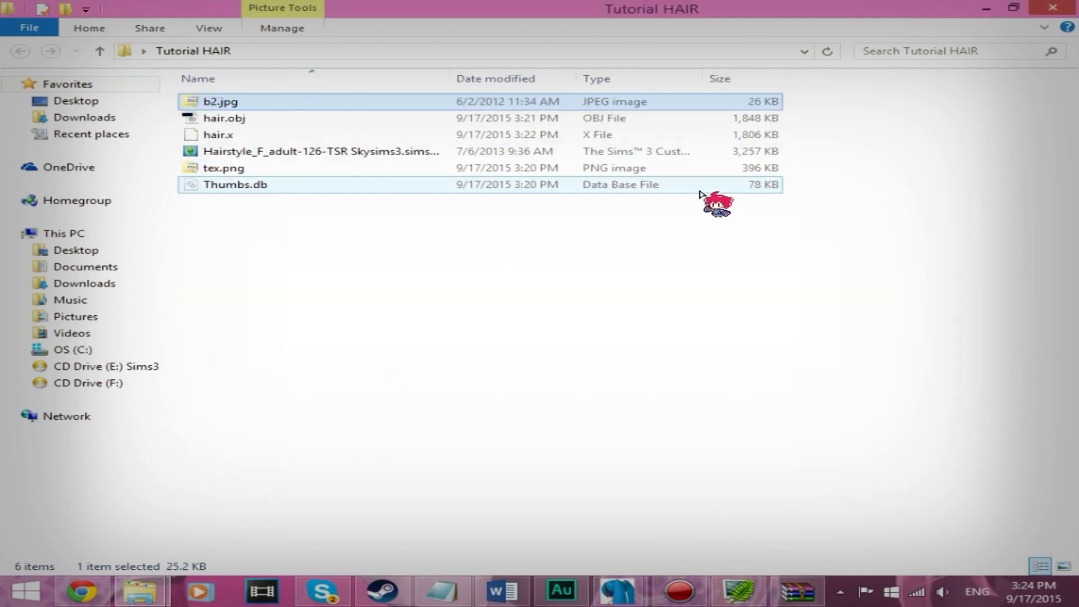
pyautogui.rightClick(222, 103)
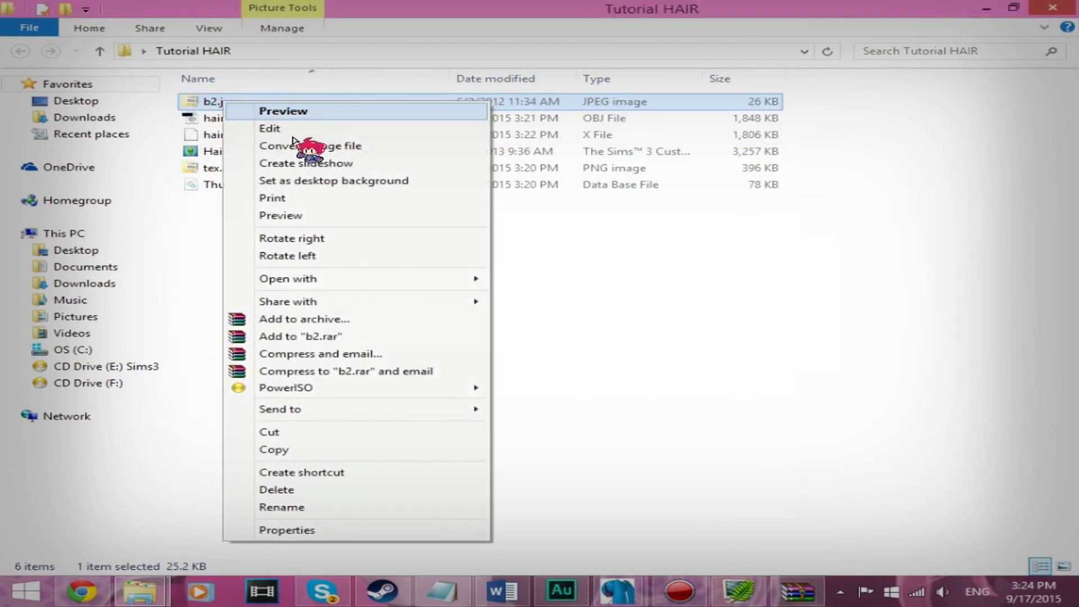
pyautogui.click(279, 508)
pyautogui.rightClick(219, 104)
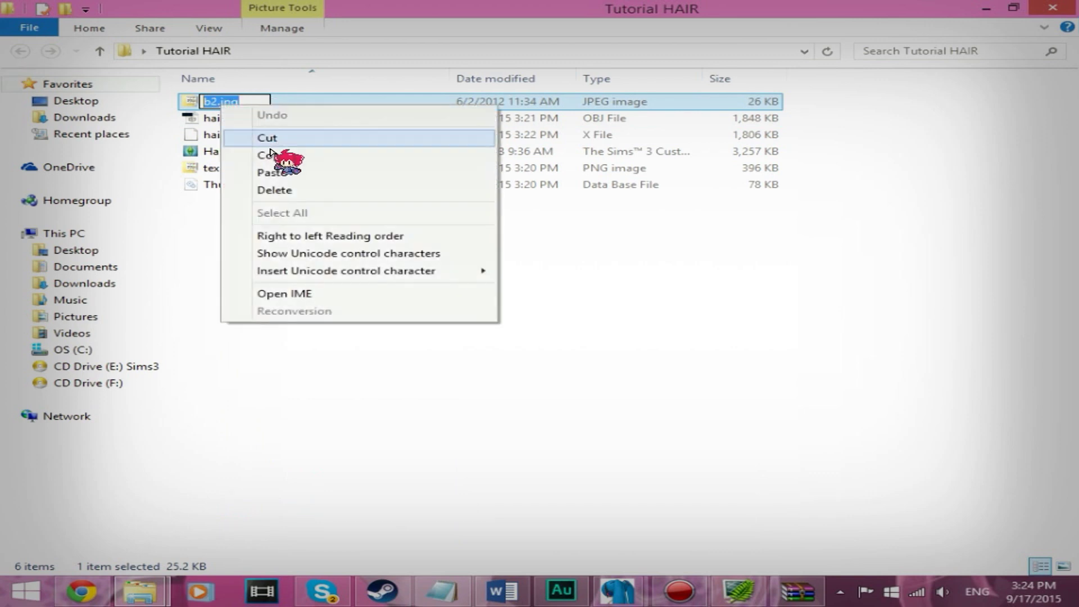
pyautogui.click(303, 153)
pyautogui.click(554, 397)
pyautogui.click(617, 590)
# - Paste b2.jpg into the hair material's Tex field
pyautogui.click(561, 498)
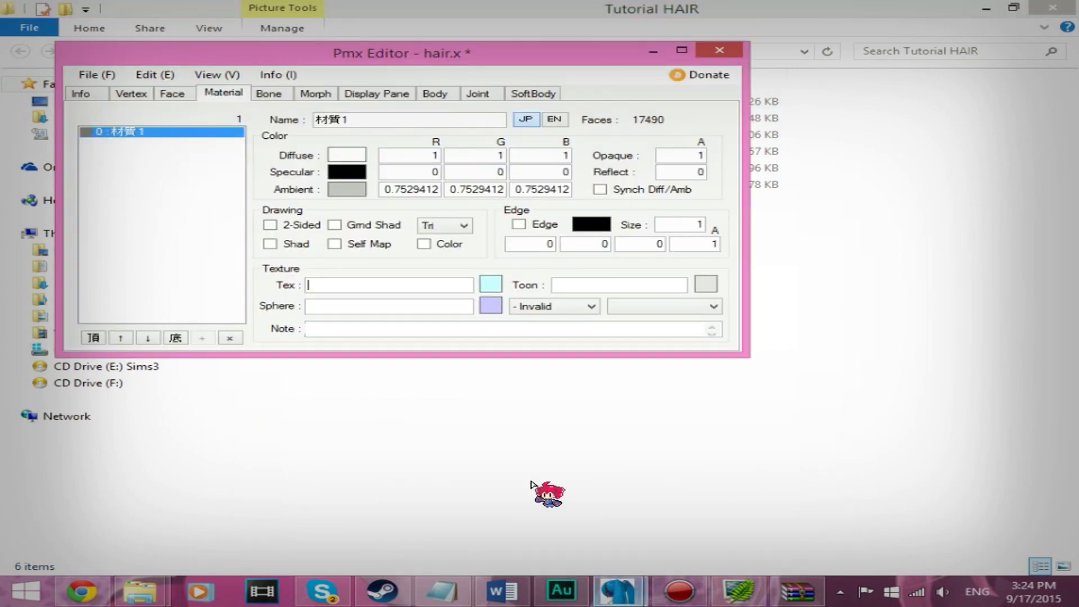
pyautogui.rightClick(409, 286)
pyautogui.click(459, 353)
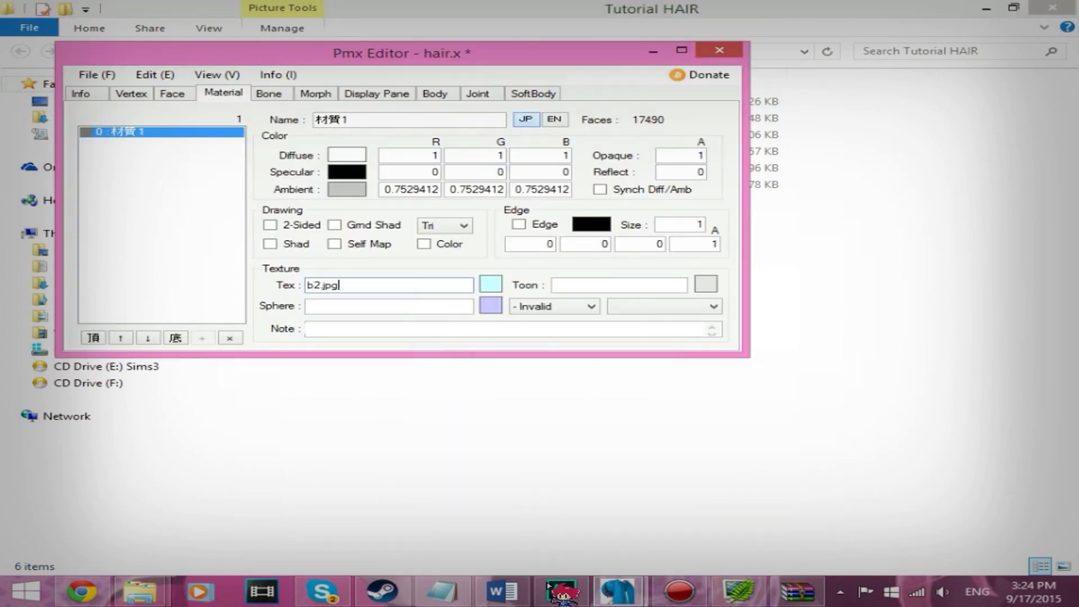
pyautogui.click(562, 590)
pyautogui.click(618, 593)
# - Orbit the model in PmxView to inspect the realistic brown hair texture
pyautogui.click(702, 497)
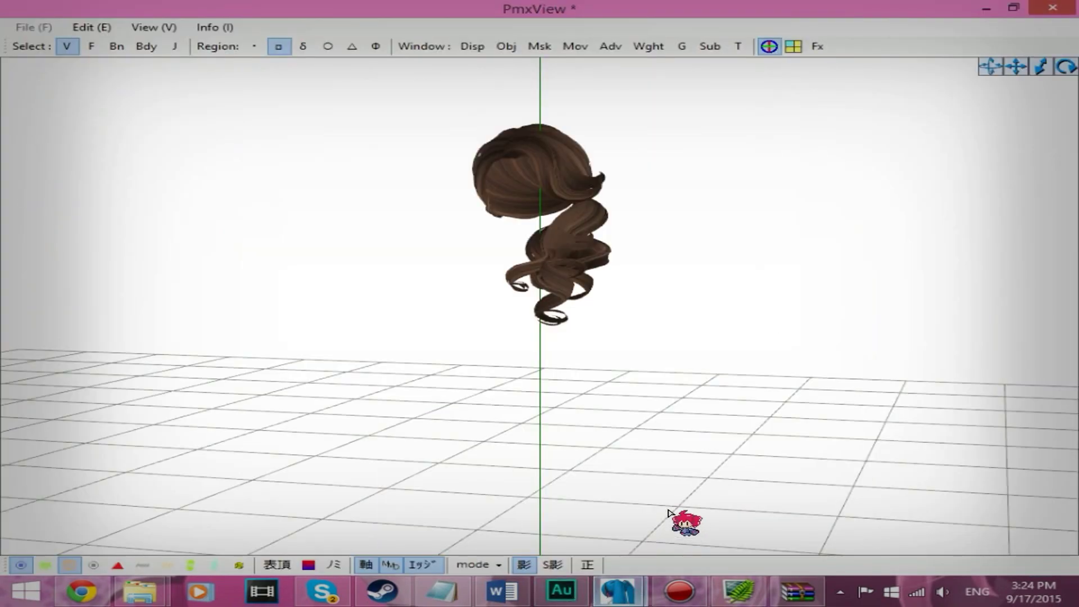
pyautogui.moveTo(664, 508); pyautogui.dragTo(707, 419, button='right')
pyautogui.moveTo(707, 418); pyautogui.dragTo(197, 11)
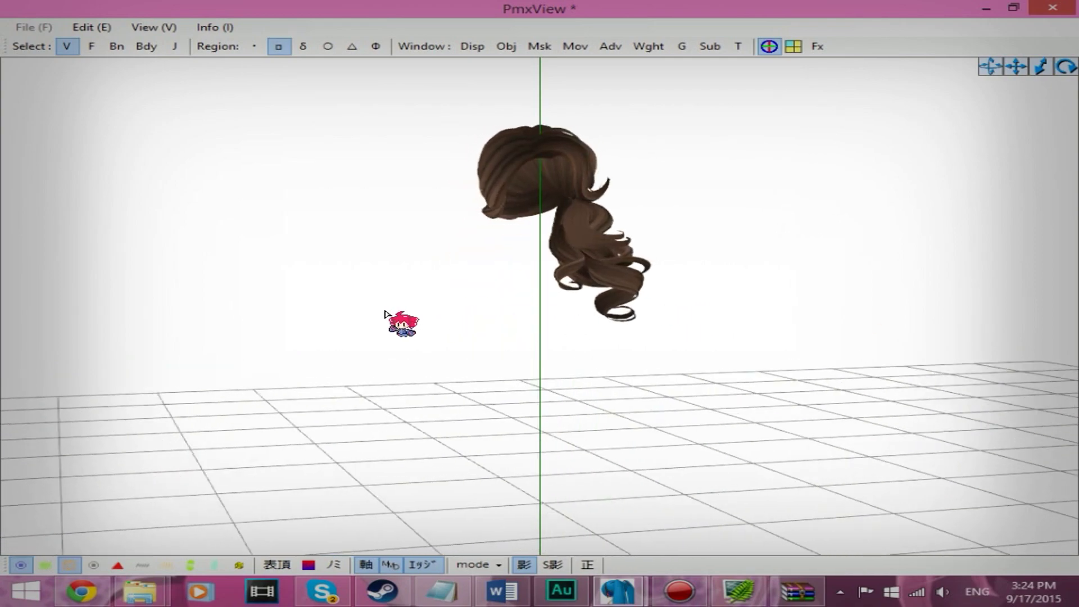
pyautogui.moveTo(253, 315); pyautogui.dragTo(657, 318, button='right')
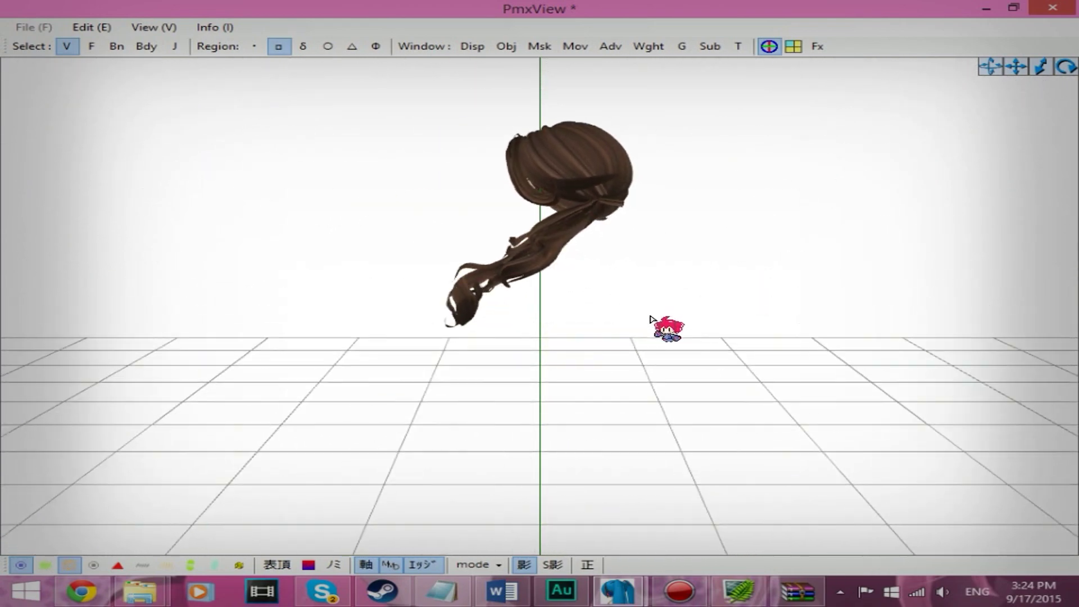
pyautogui.moveTo(733, 296); pyautogui.dragTo(313, 17)
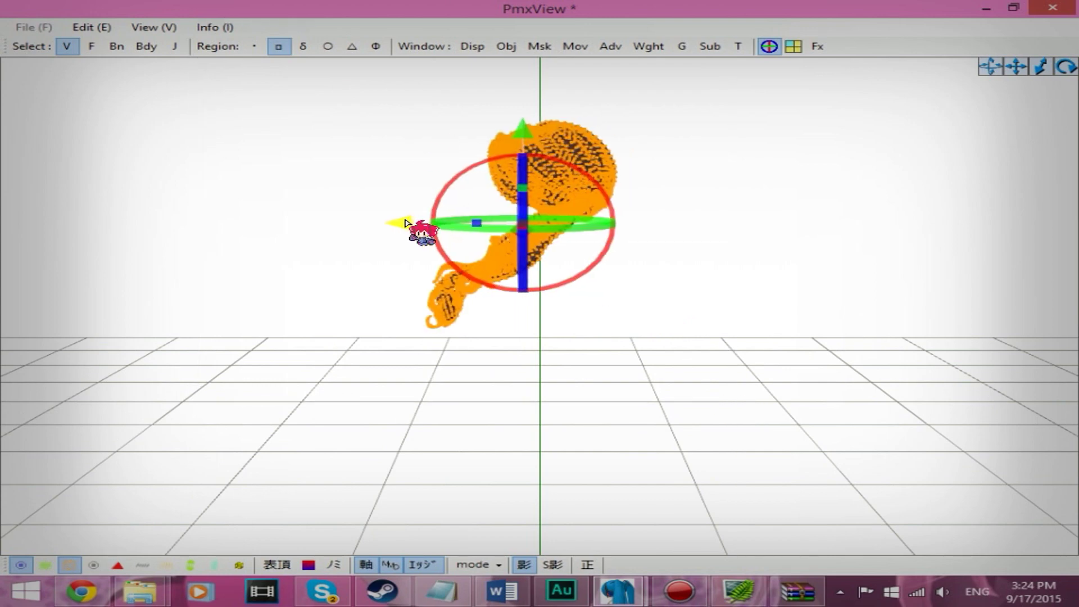
pyautogui.click(641, 322)
pyautogui.moveTo(730, 351); pyautogui.dragTo(703, 347, button='right')
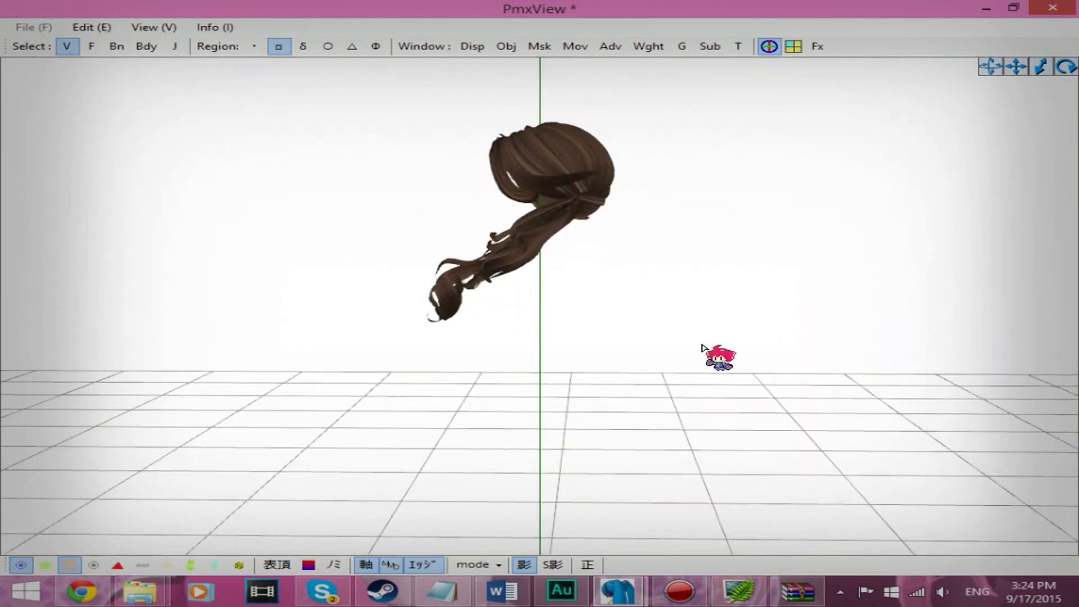
pyautogui.moveTo(347, 350); pyautogui.dragTo(432, 344, button='right')
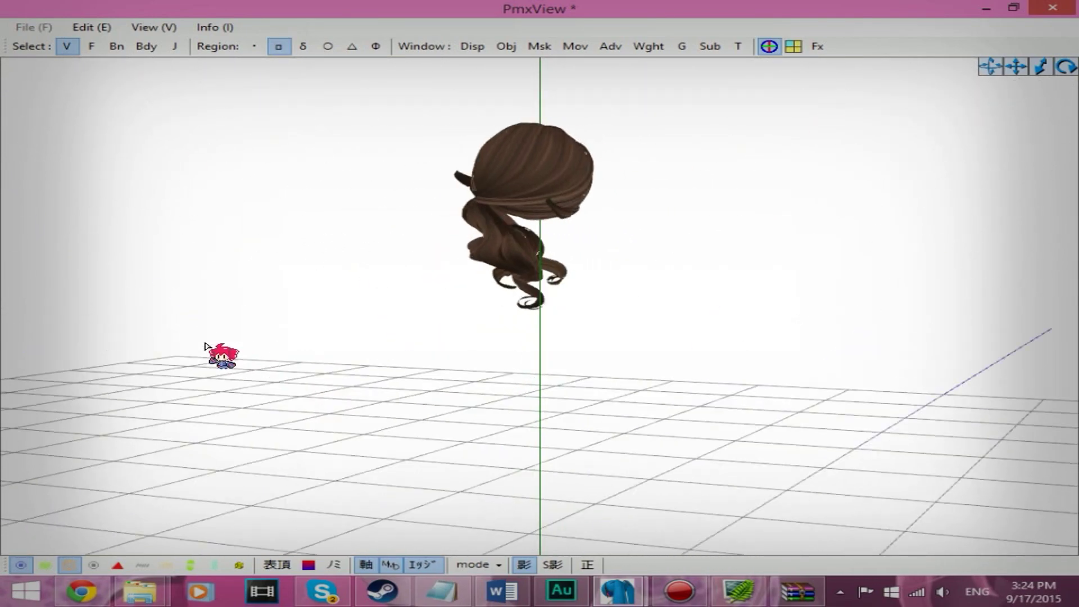
pyautogui.moveTo(32, 351); pyautogui.dragTo(421, 353, button='right')
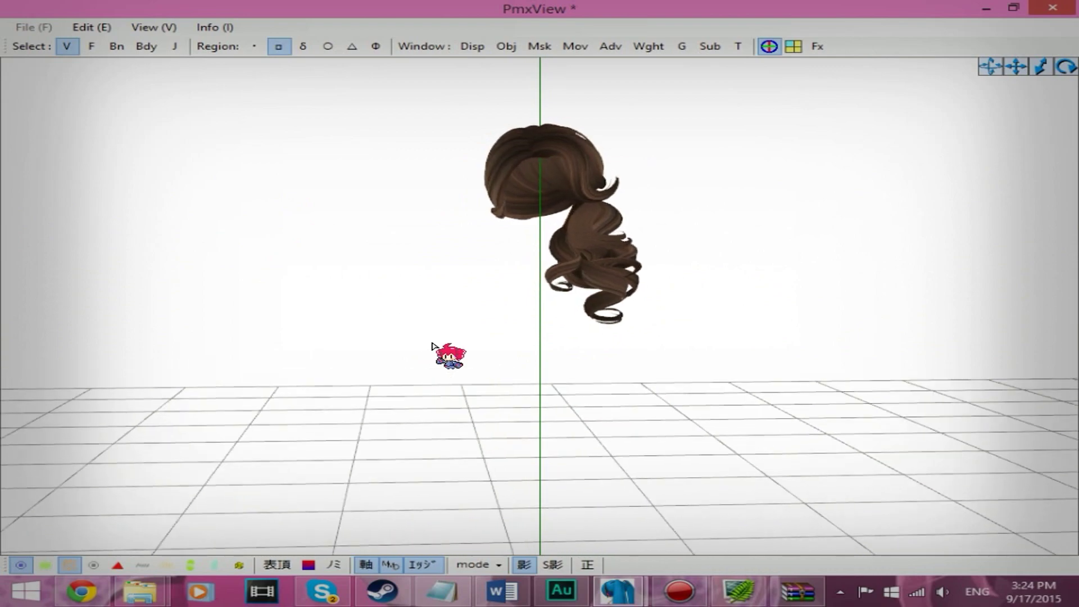